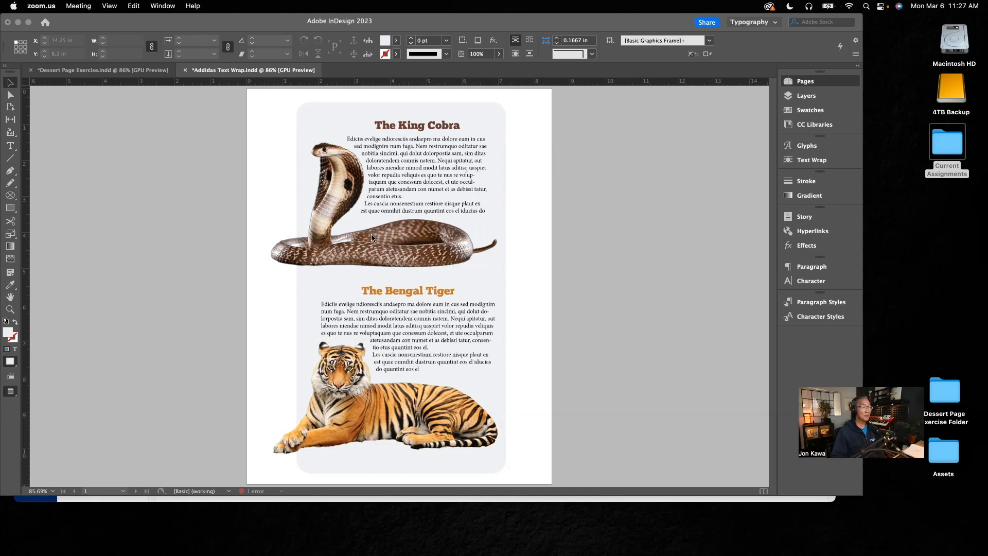
Review the shoe layout on page 2 of the text wrap document and go to the blank page 3
{"action": "left_click", "coordinate": [806, 81]}
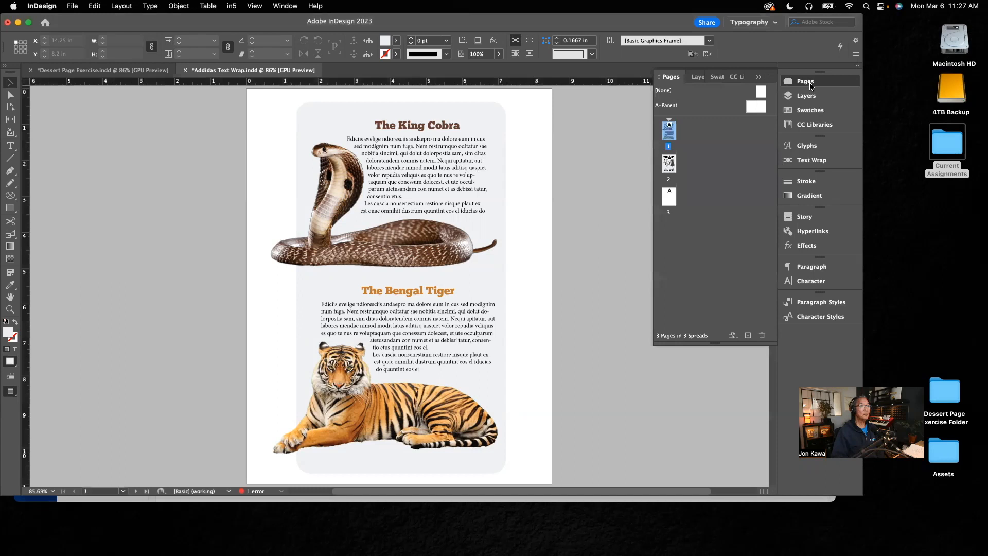
{"action": "double_click", "coordinate": [669, 165]}
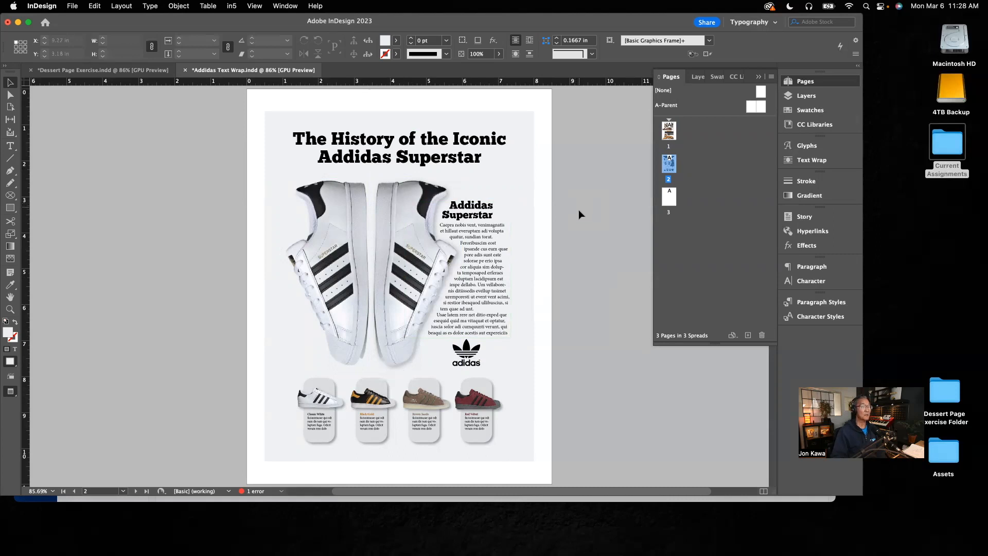
{"action": "double_click", "coordinate": [669, 198]}
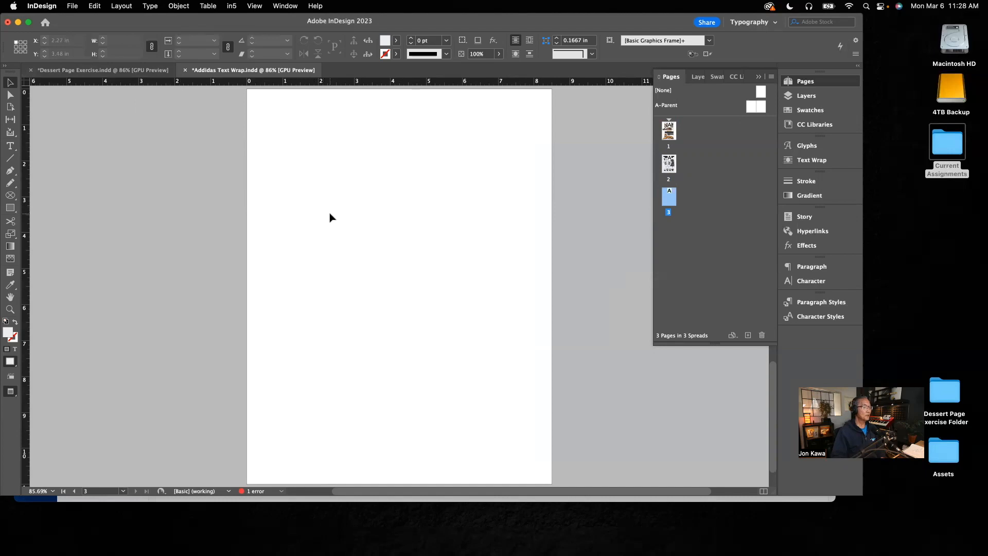
Place Cobra KO.png from the San Diego Zoo Folder's Links folder mid-page, about 5.75 in wide and 4.02 in high
{"action": "key", "text": "super+d"}
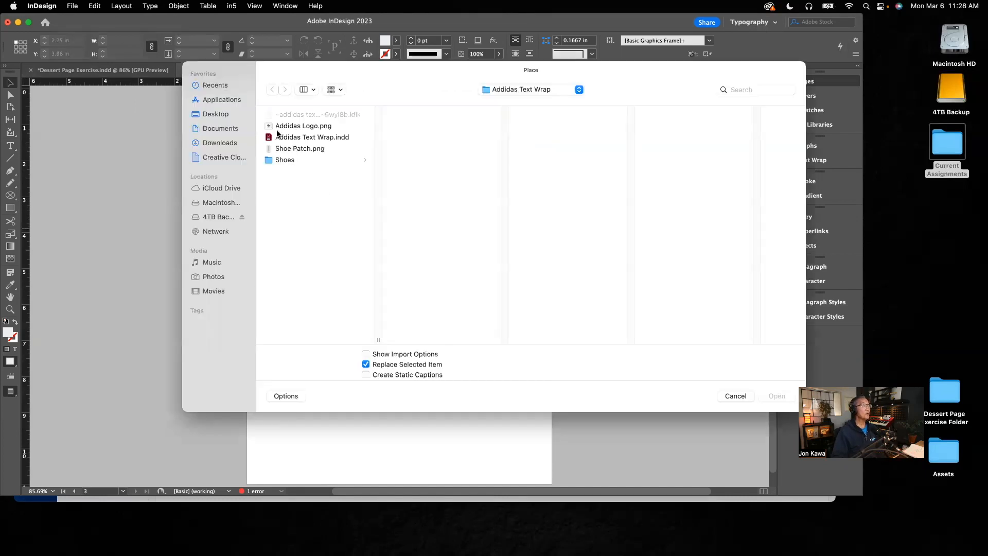
{"action": "left_click", "coordinate": [508, 90]}
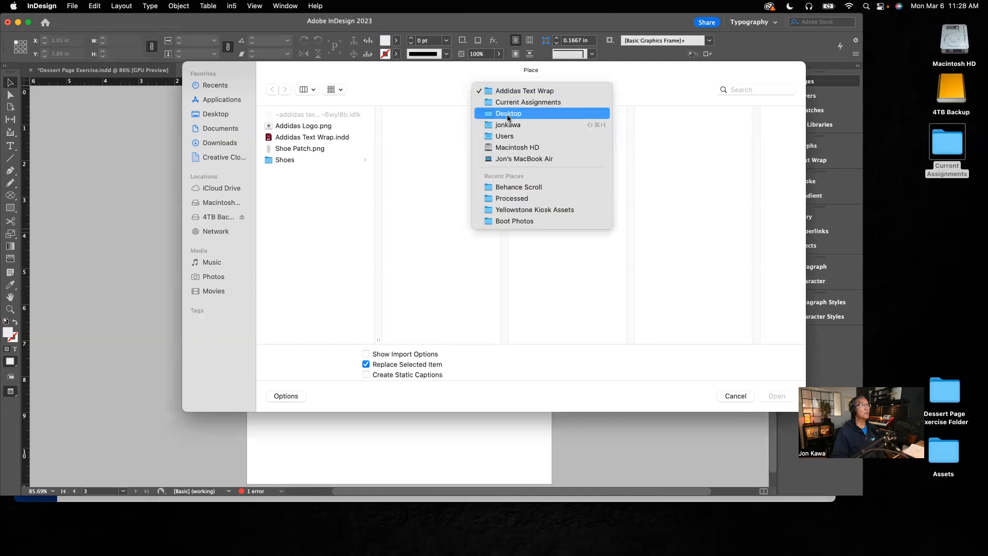
{"action": "left_click", "coordinate": [505, 105]}
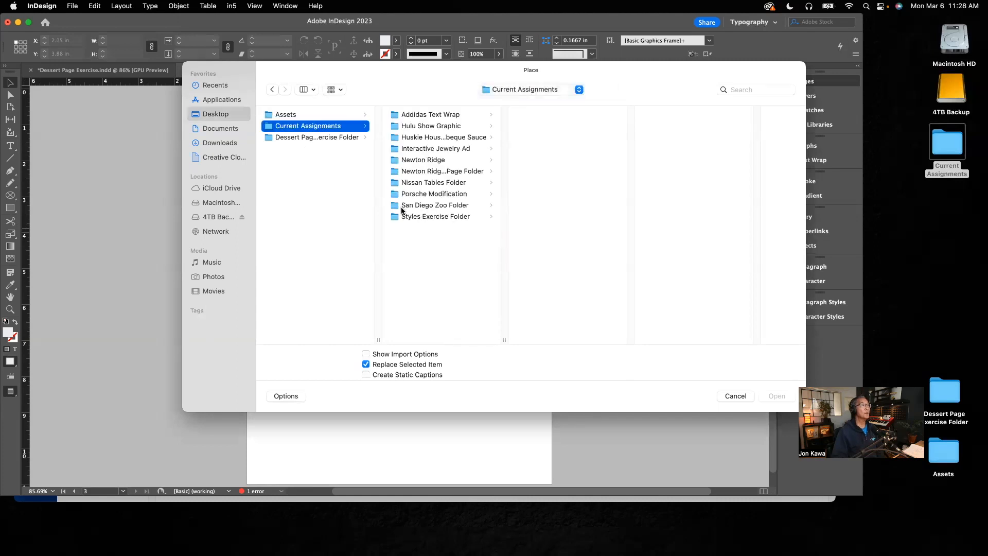
{"action": "left_click", "coordinate": [418, 206]}
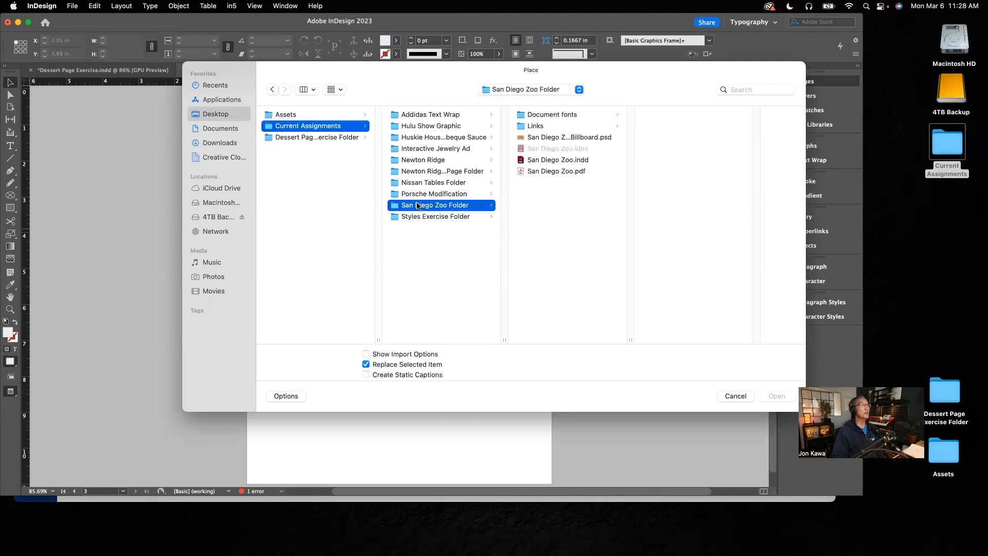
{"action": "left_click", "coordinate": [534, 129]}
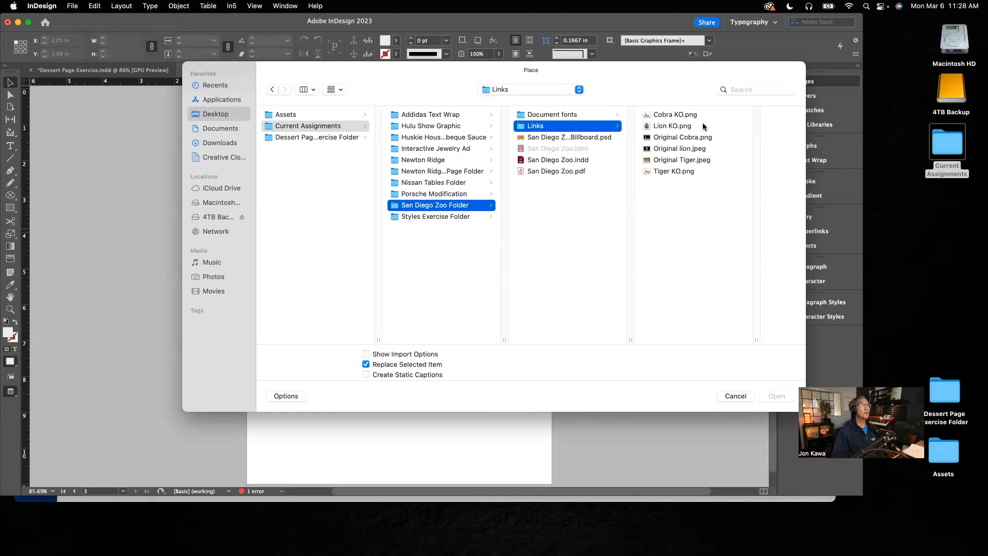
{"action": "left_click", "coordinate": [674, 116]}
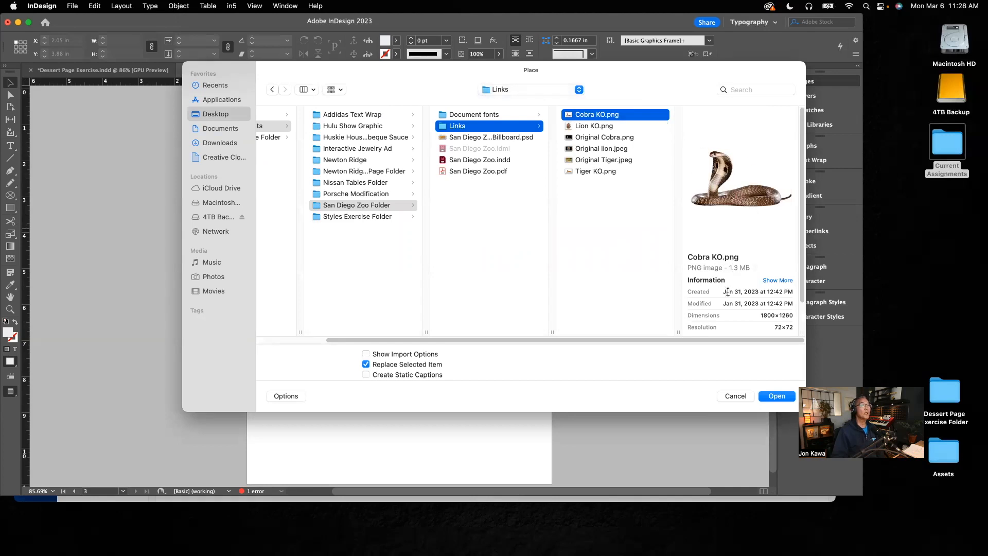
{"action": "left_click", "coordinate": [777, 396]}
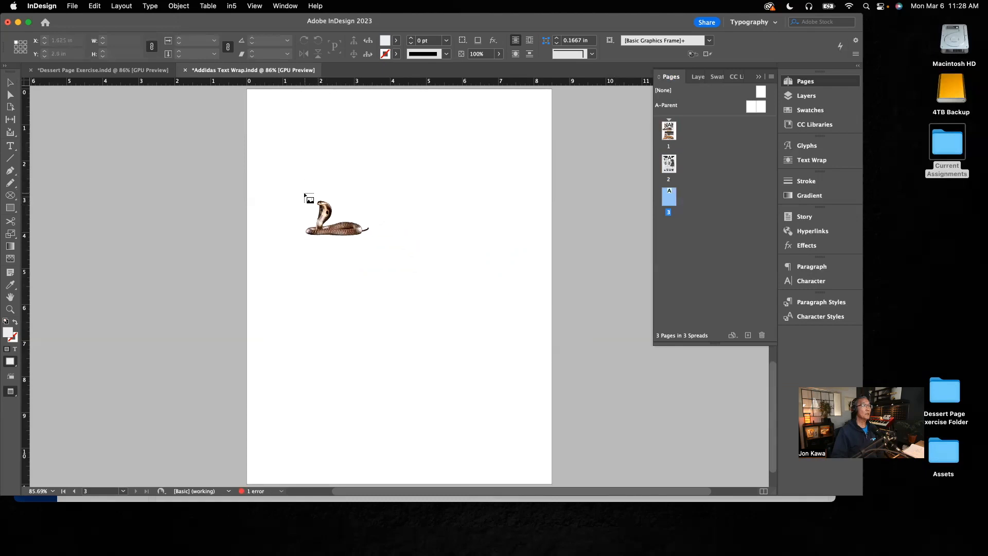
{"action": "left_click_drag", "start_coordinate": [300, 194], "coordinate": [503, 341]}
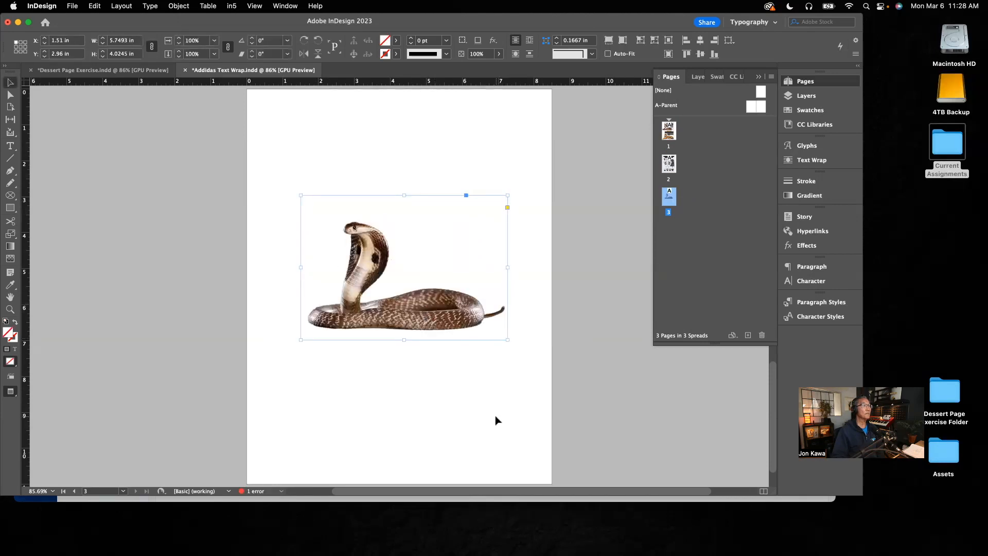
{"action": "left_click", "coordinate": [412, 404]}
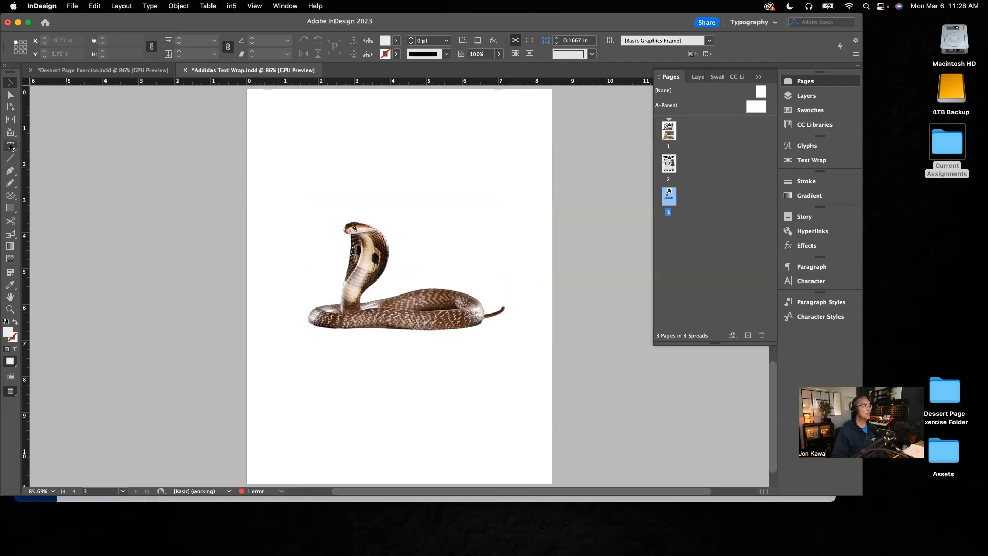
Show the frame edges, then create a text frame about 4.76 by 3.32 in on the pasteboard and fill it with placeholder text
{"action": "key", "text": "w"}
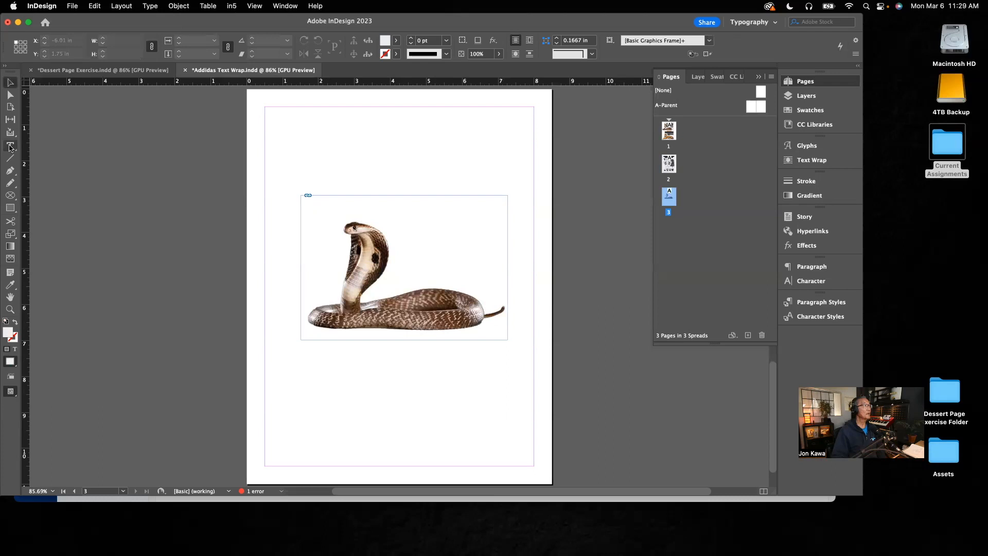
{"action": "left_click", "coordinate": [9, 146]}
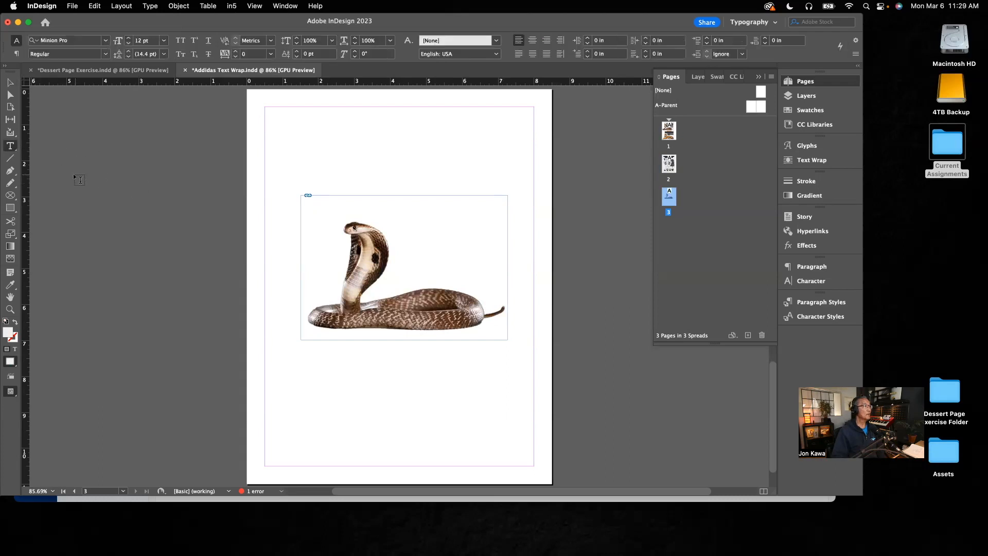
{"action": "left_click_drag", "start_coordinate": [63, 184], "coordinate": [233, 303]}
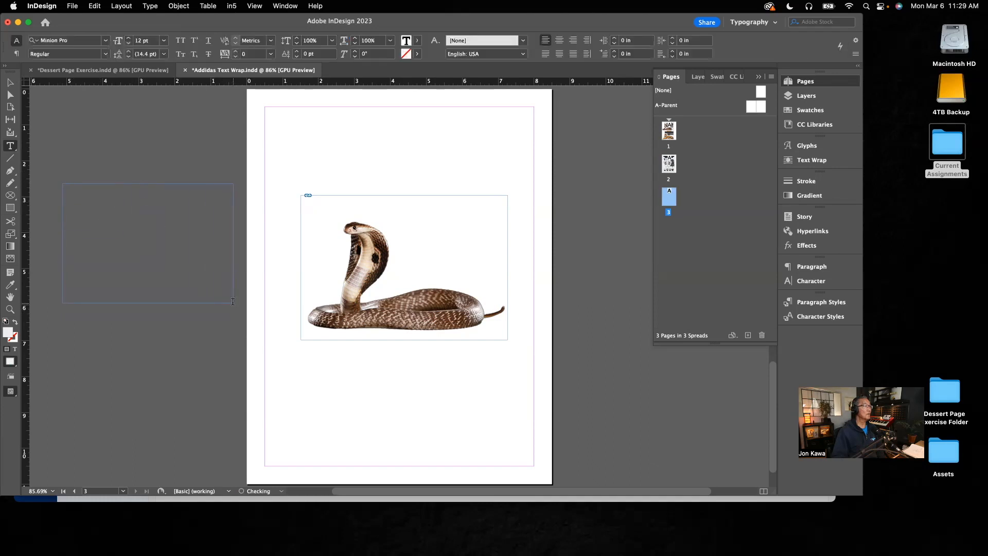
{"action": "left_click", "coordinate": [149, 6]}
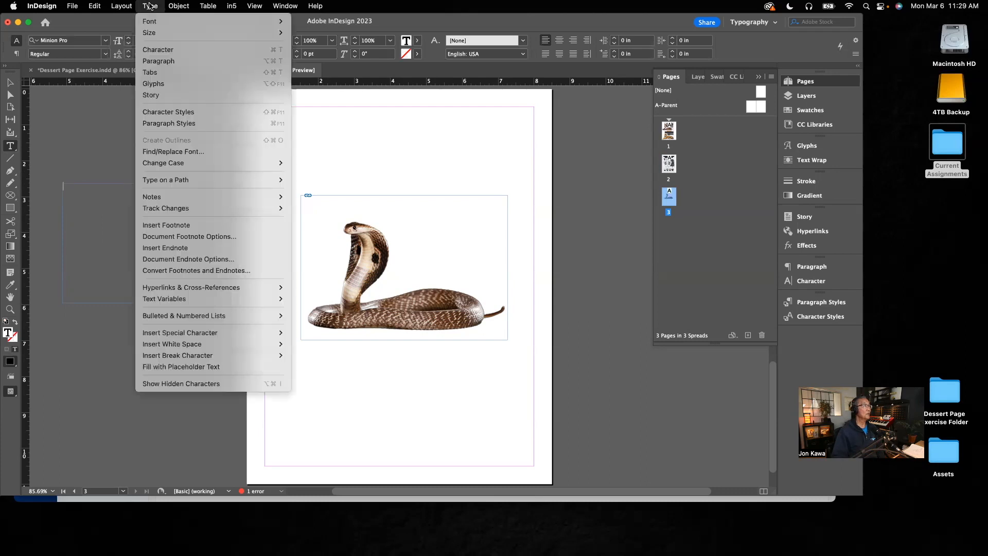
{"action": "mouse_move", "coordinate": [172, 355]}
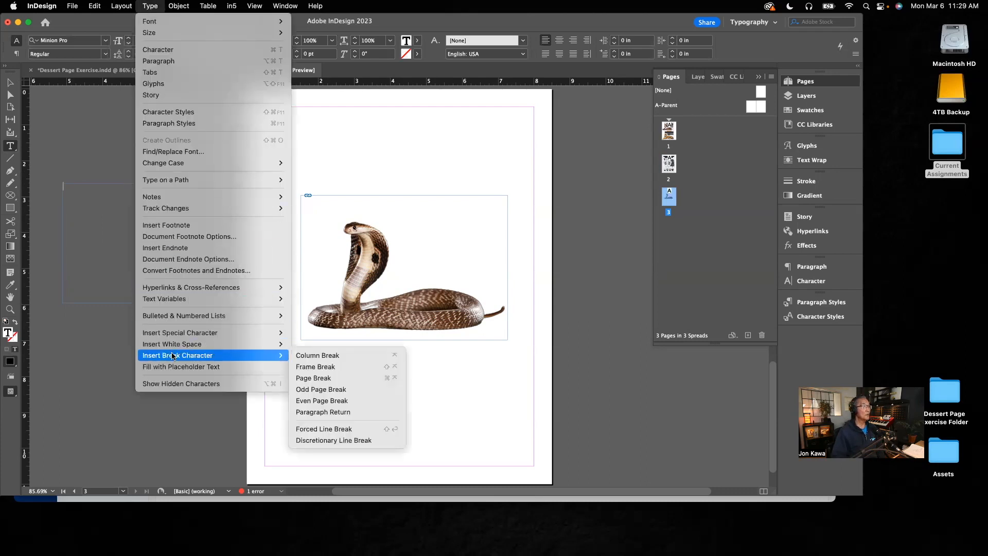
{"action": "left_click", "coordinate": [172, 365]}
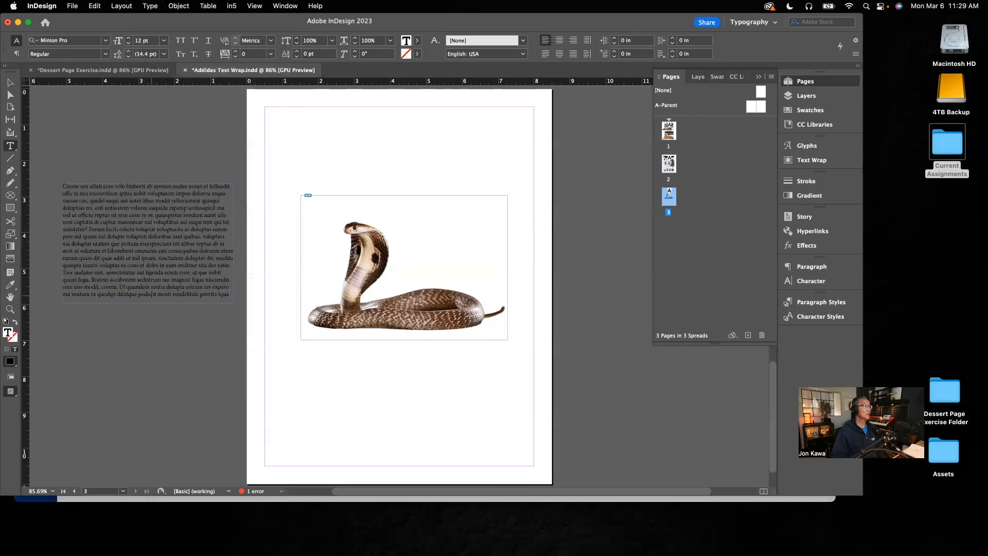
{"action": "key", "text": "Escape"}
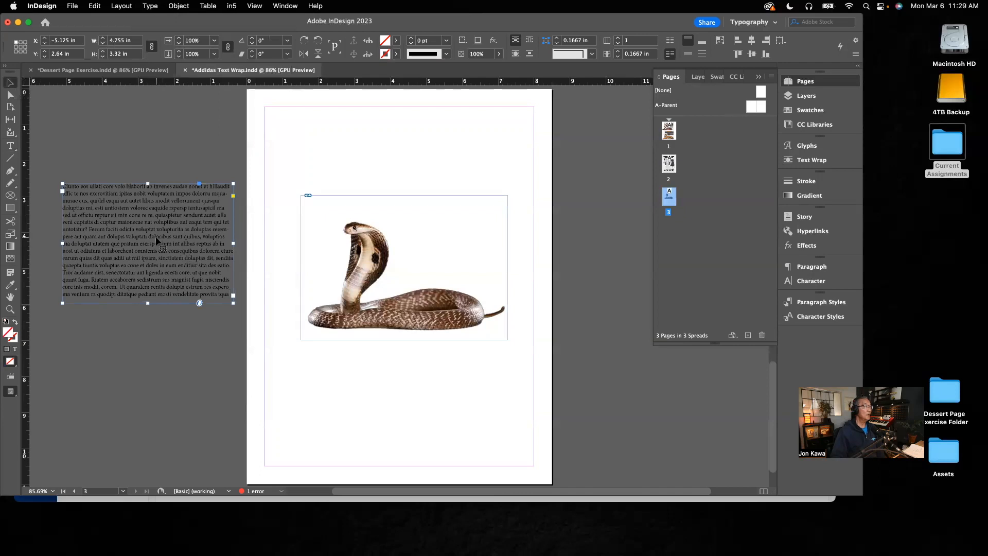
Move the placeholder text frame over the cobra image, then back out to straddle the page's left edge
{"action": "left_click_drag", "start_coordinate": [157, 240], "coordinate": [433, 252]}
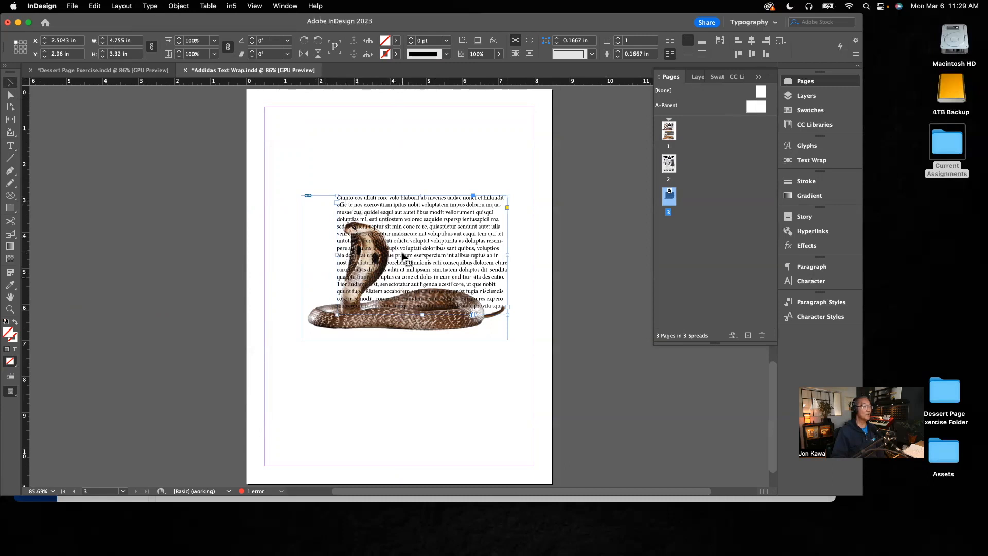
{"action": "left_click_drag", "start_coordinate": [456, 241], "coordinate": [242, 225]}
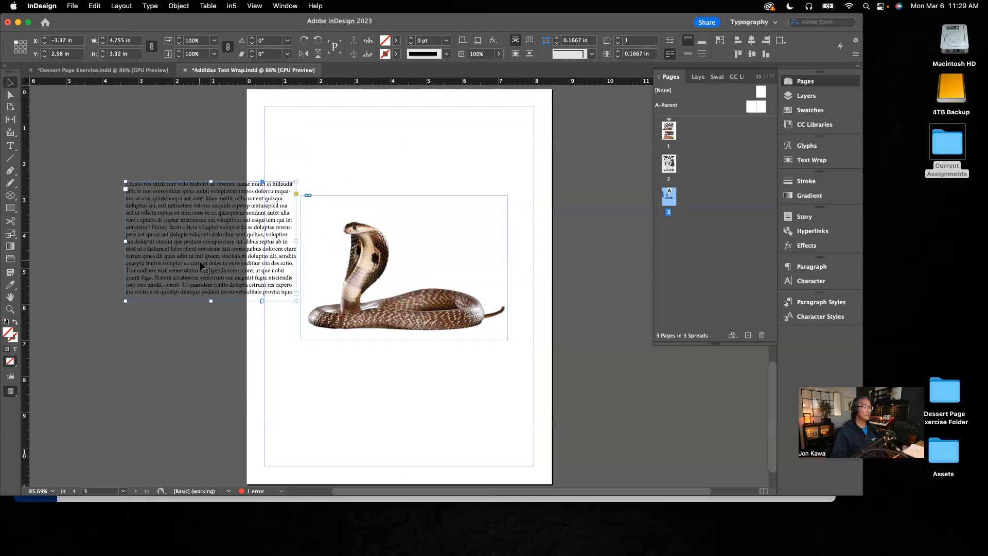
Apply text wrap around the object shape to the cobra image and select the image content inside its frame
{"action": "left_click", "coordinate": [443, 317]}
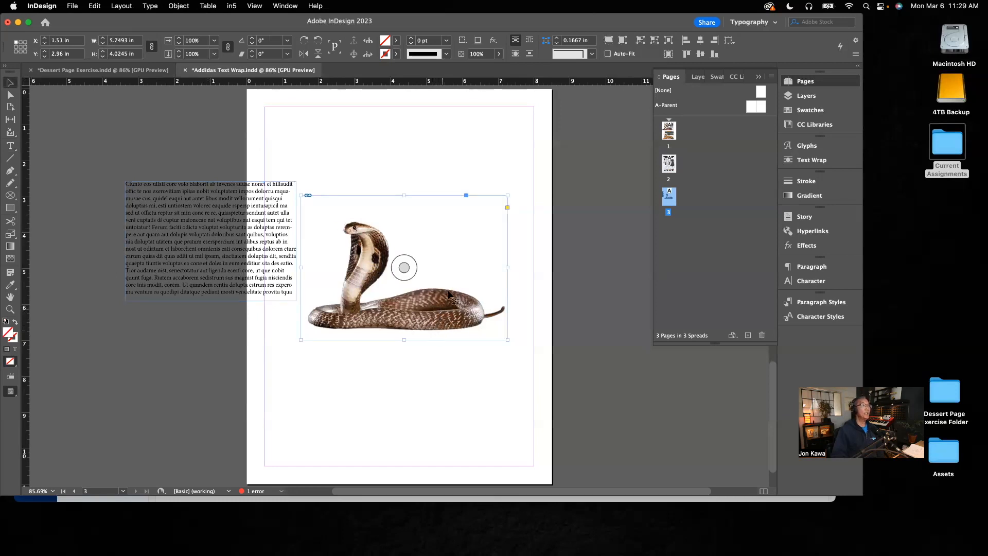
{"action": "left_click", "coordinate": [515, 54]}
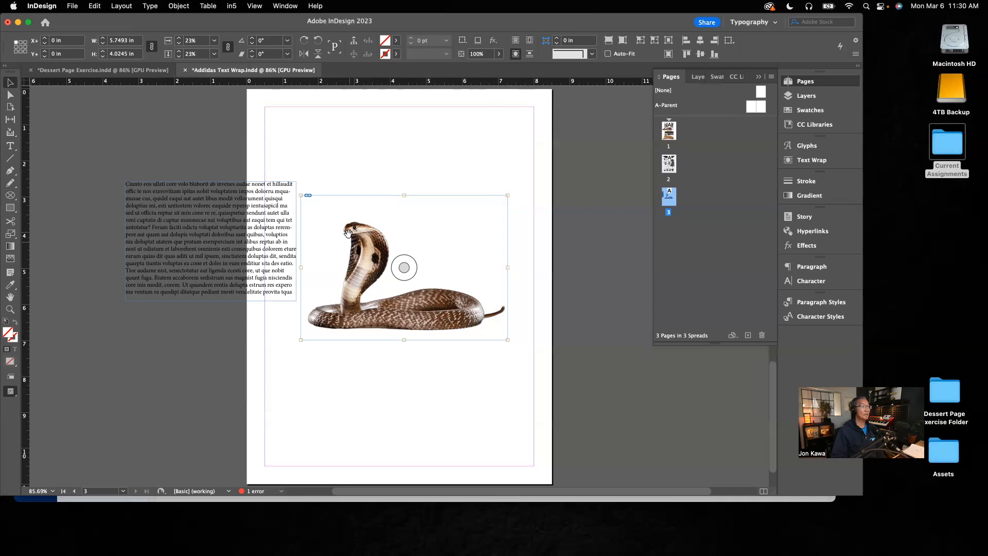
{"action": "left_click", "coordinate": [405, 267]}
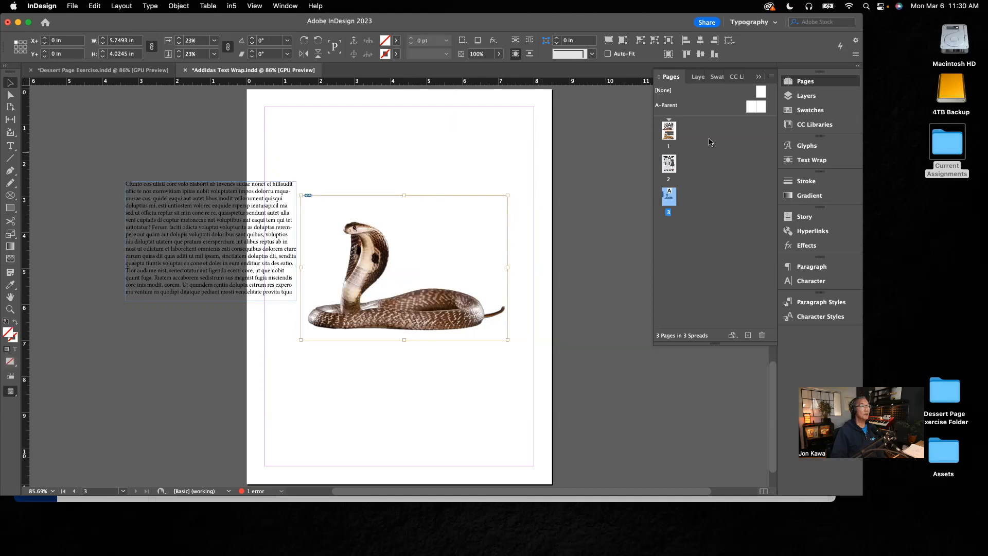
Put the page thumbnails away and review the cobra image's text wrap and contour options
{"action": "left_click", "coordinate": [758, 77]}
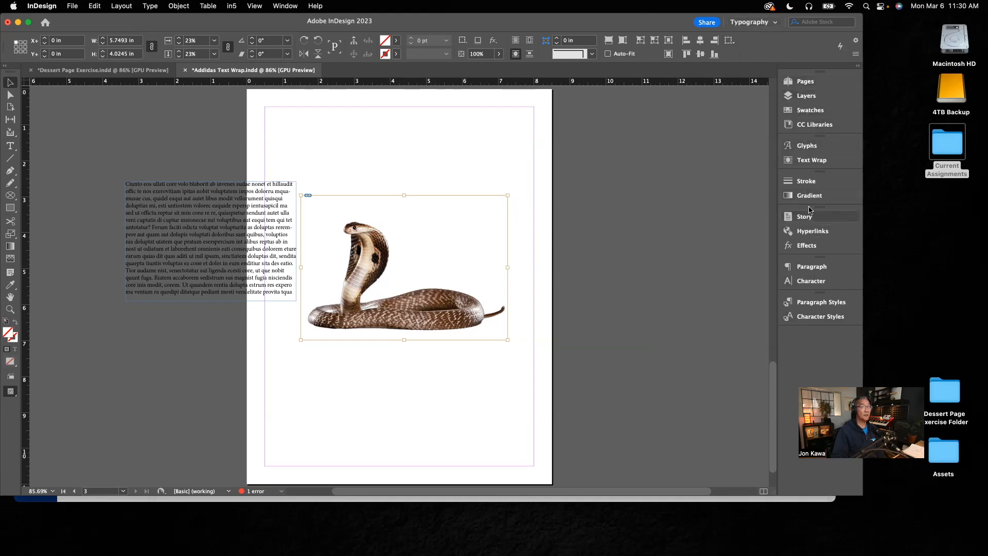
{"action": "left_click", "coordinate": [807, 163]}
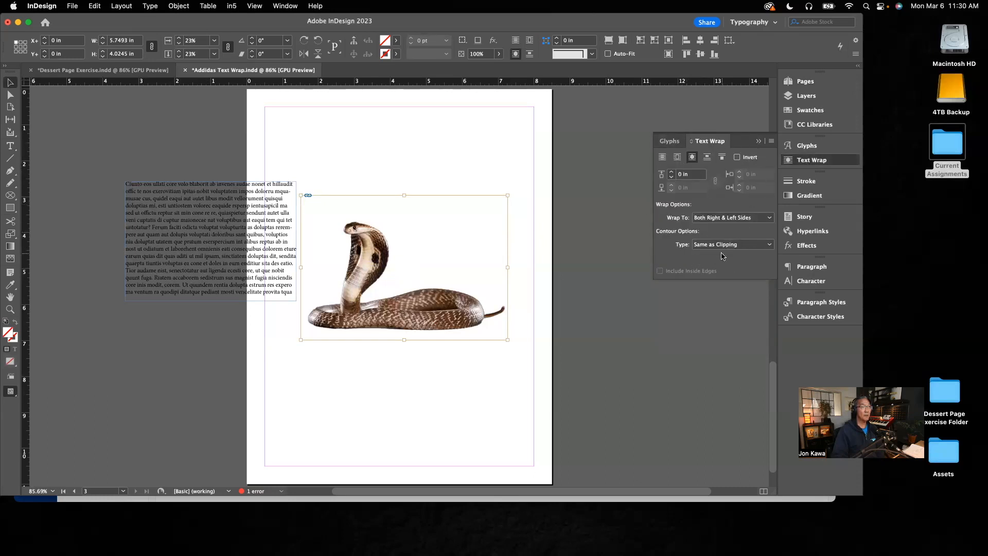
{"action": "left_click", "coordinate": [757, 141]}
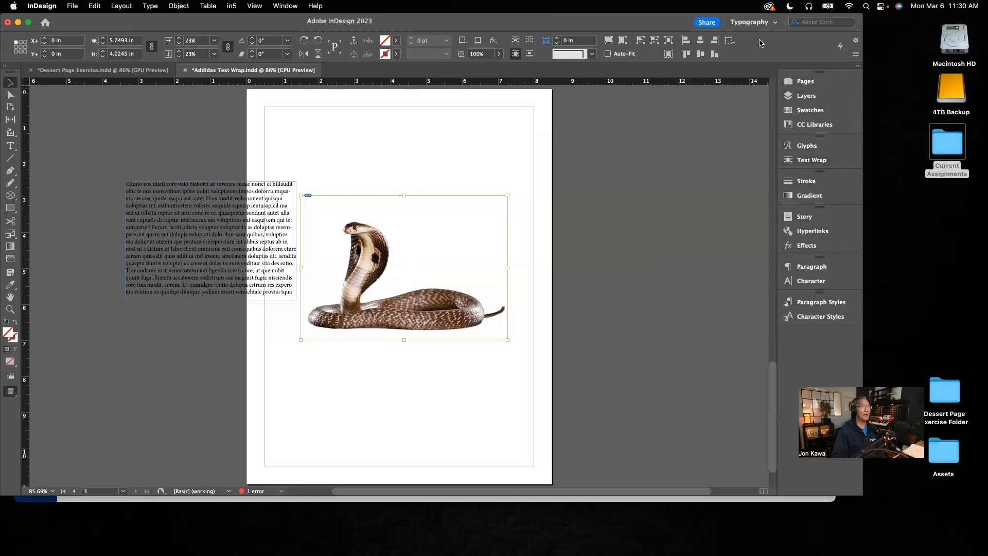
Switch the workspace to Essentials Classic and collapse the swatches
{"action": "left_click", "coordinate": [774, 23]}
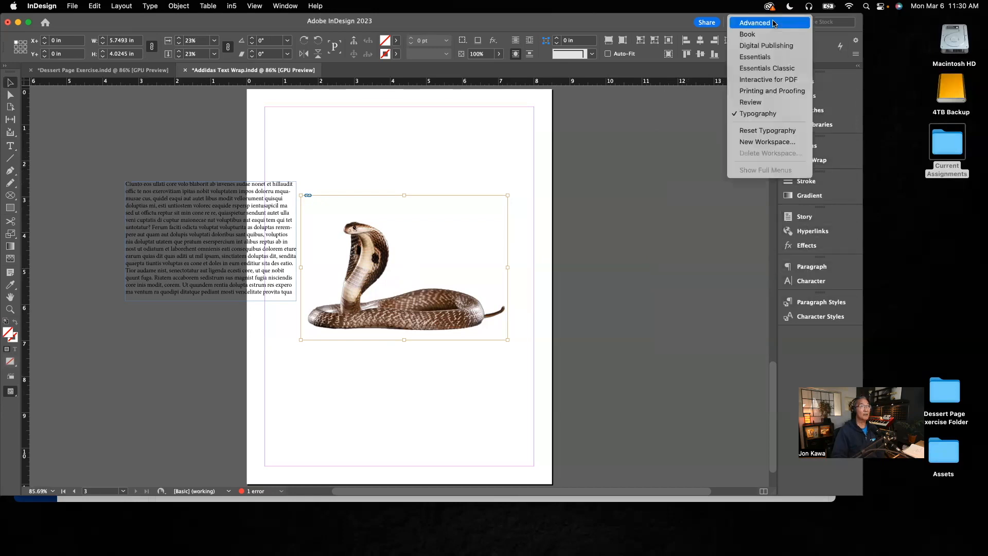
{"action": "left_click", "coordinate": [750, 70]}
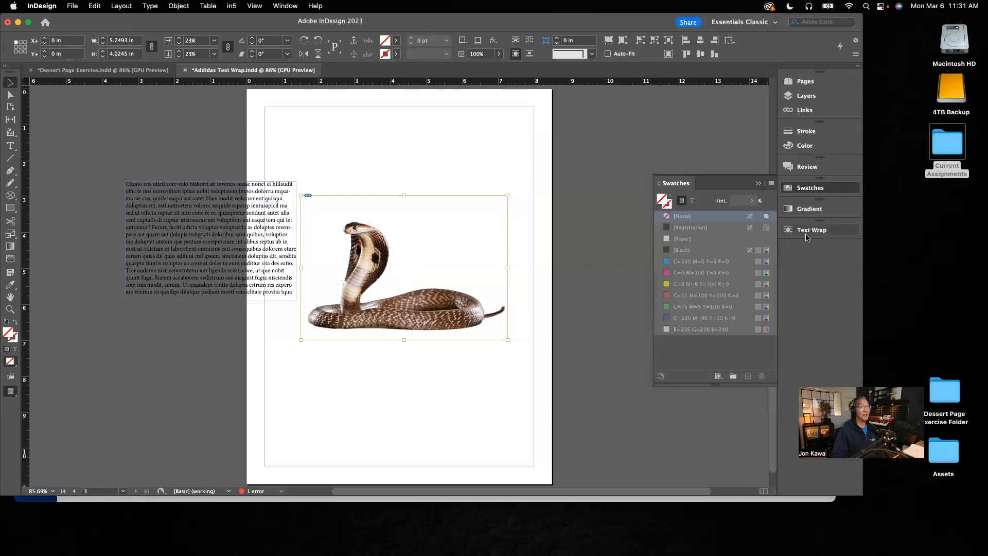
{"action": "left_click", "coordinate": [758, 183]}
{"action": "left_click", "coordinate": [278, 7]}
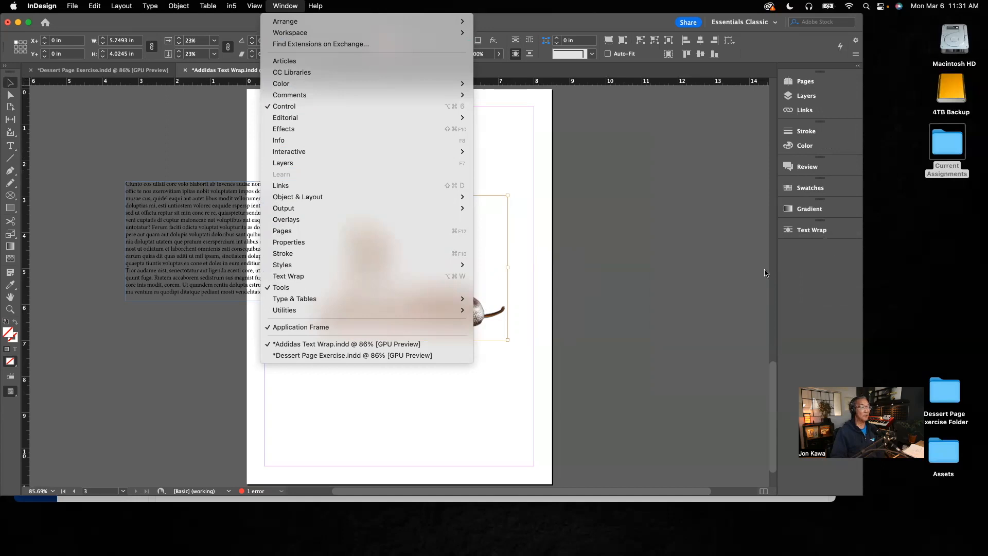
{"action": "left_click", "coordinate": [734, 207]}
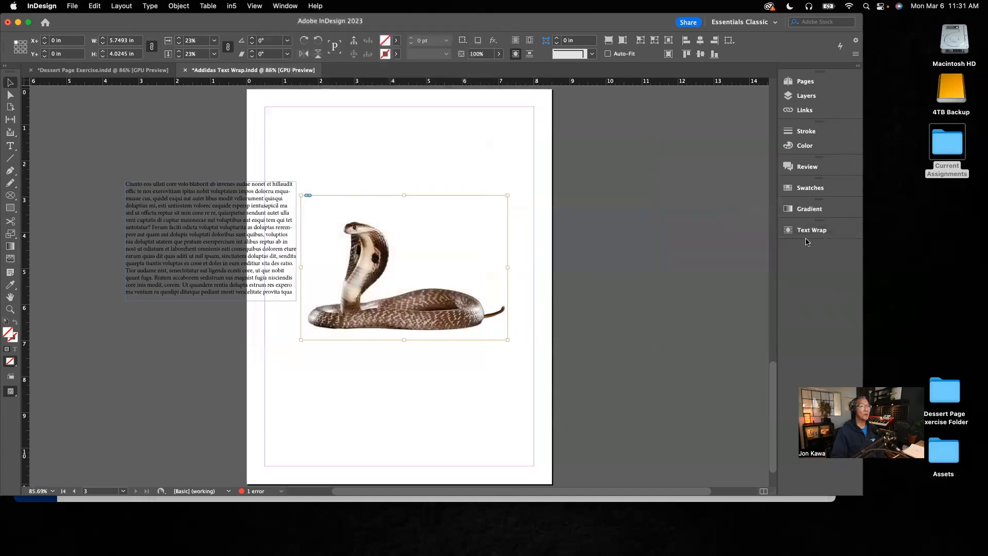
Set the cobra's text wrap contour type to Select Subject and inspect the wrap outline closely along its coiled body
{"action": "left_click", "coordinate": [811, 233]}
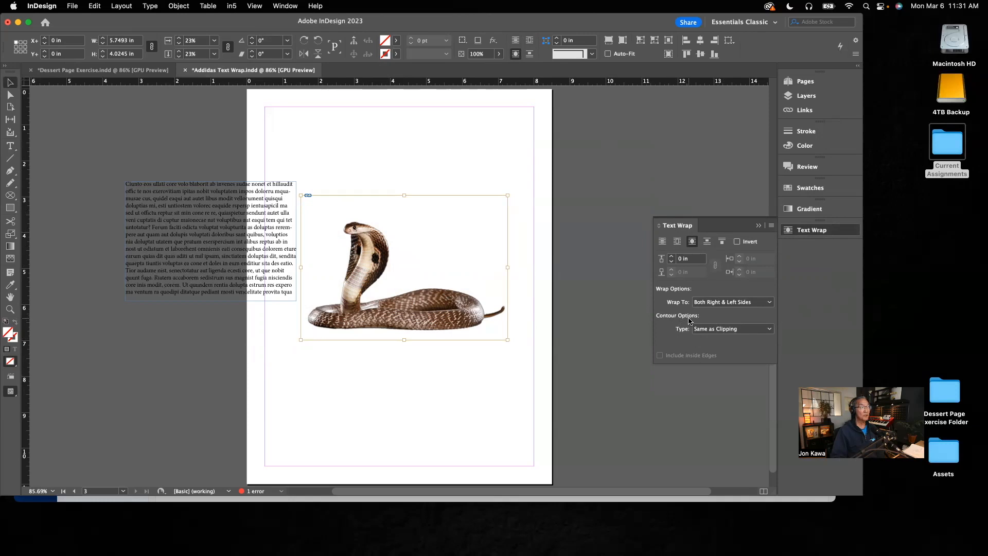
{"action": "left_click", "coordinate": [769, 331]}
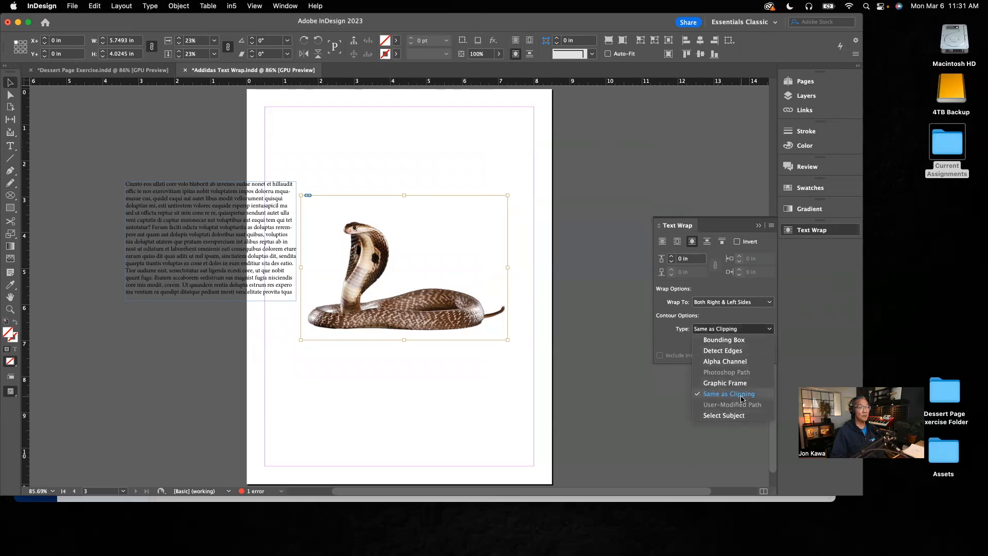
{"action": "left_click", "coordinate": [715, 416]}
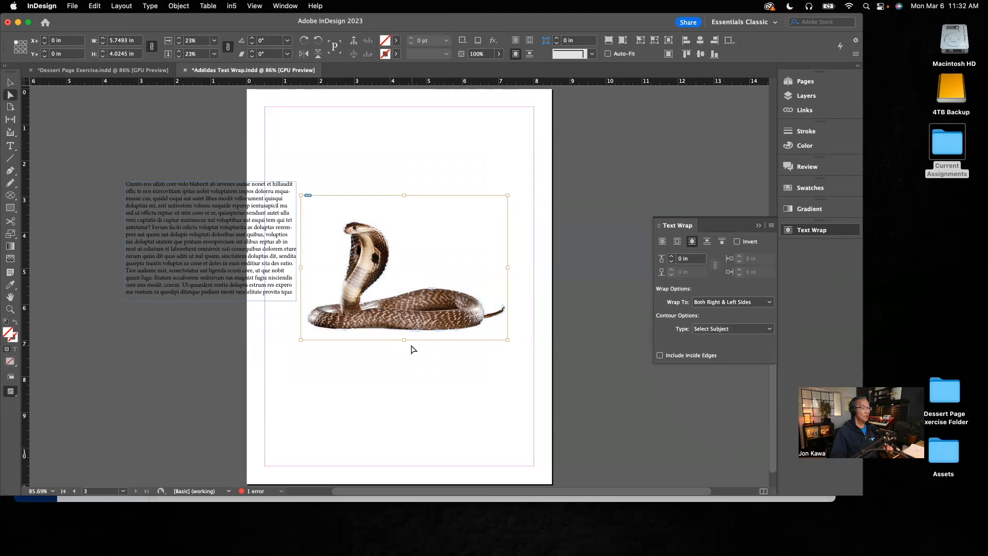
{"action": "left_click", "coordinate": [435, 300]}
{"action": "left_click_drag", "start_coordinate": [435, 300], "coordinate": [604, 410]}
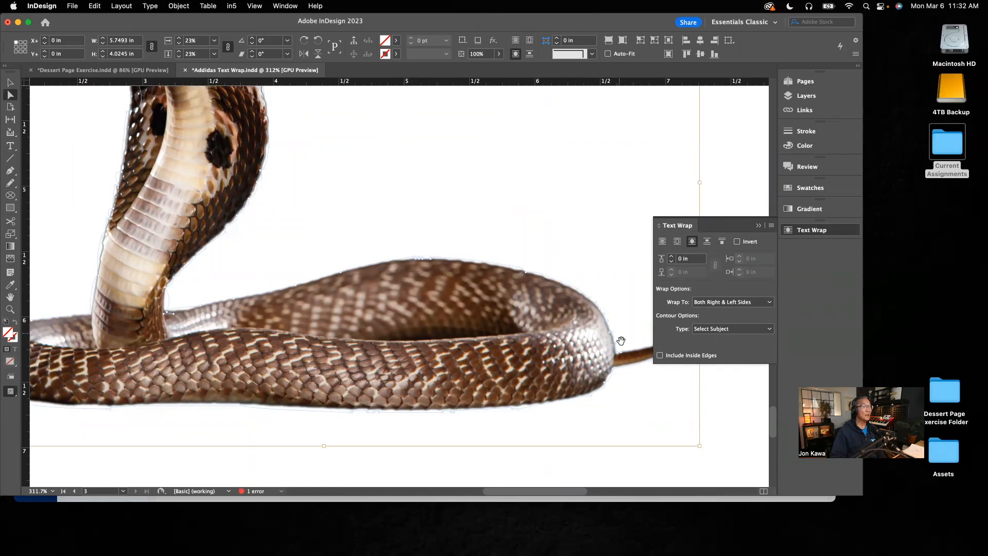
Try pulling a wrap outline point above the cobra's coil away from the body, and undo the move
{"action": "left_click", "coordinate": [758, 225]}
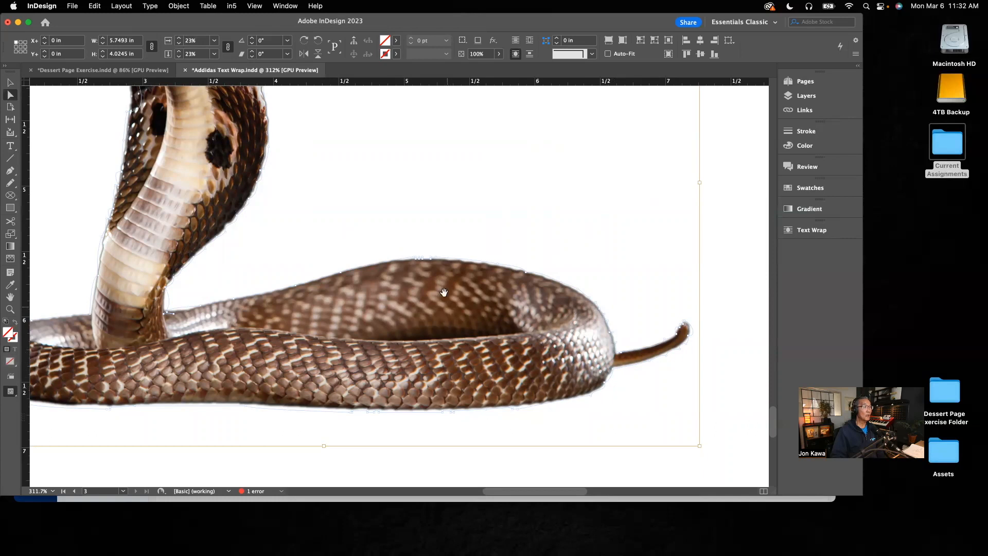
{"action": "left_click", "coordinate": [526, 275]}
{"action": "left_click_drag", "start_coordinate": [526, 275], "coordinate": [556, 233]}
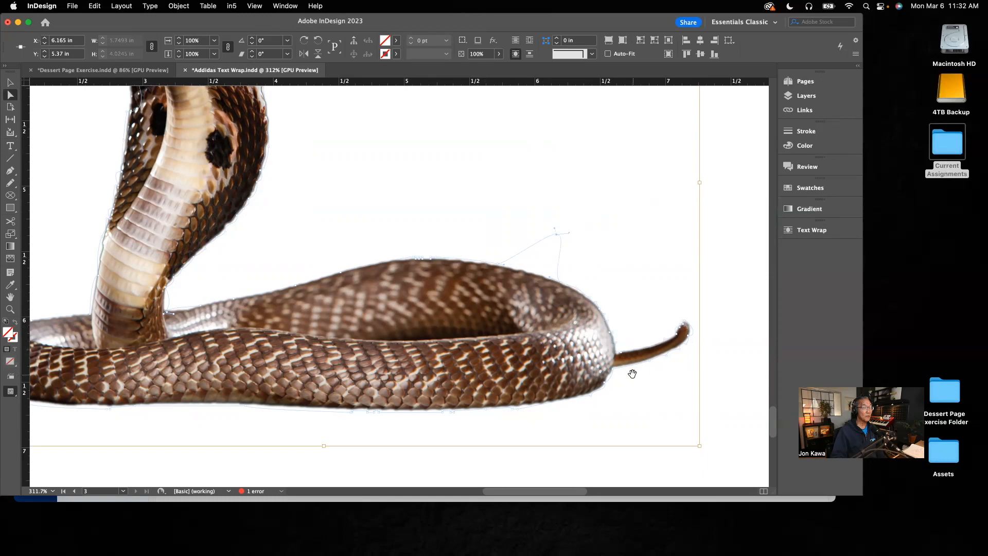
{"action": "key", "text": "super+z"}
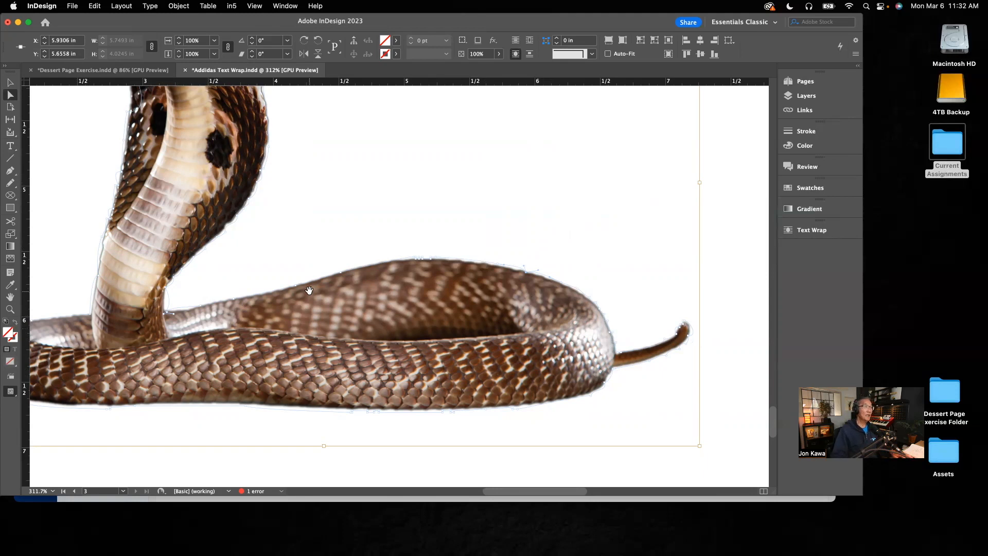
Move the placeholder text frame onto the cobra image, to about X 3.01 in, Y 2.68 in
{"action": "key", "text": "super+0"}
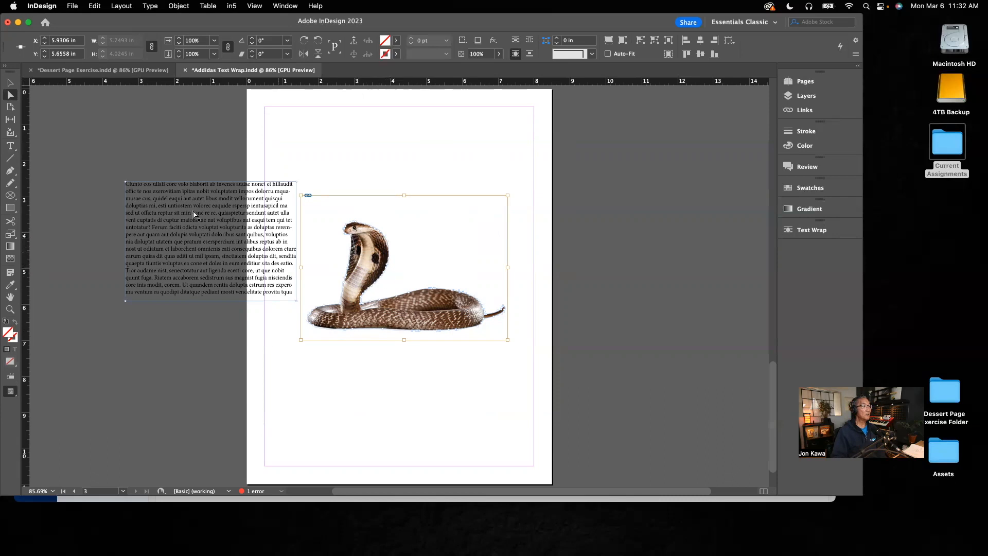
{"action": "left_click", "coordinate": [10, 84]}
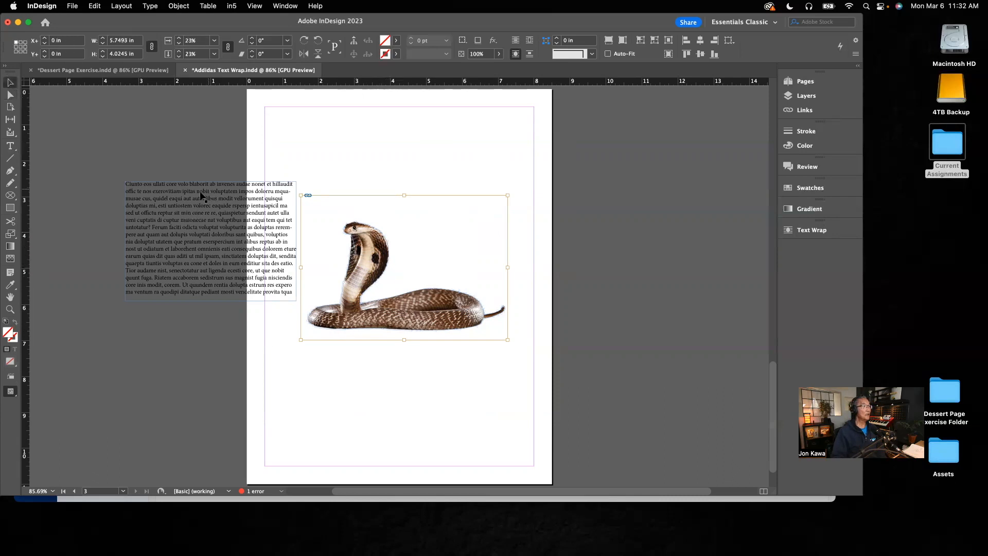
{"action": "left_click_drag", "start_coordinate": [204, 195], "coordinate": [432, 202]}
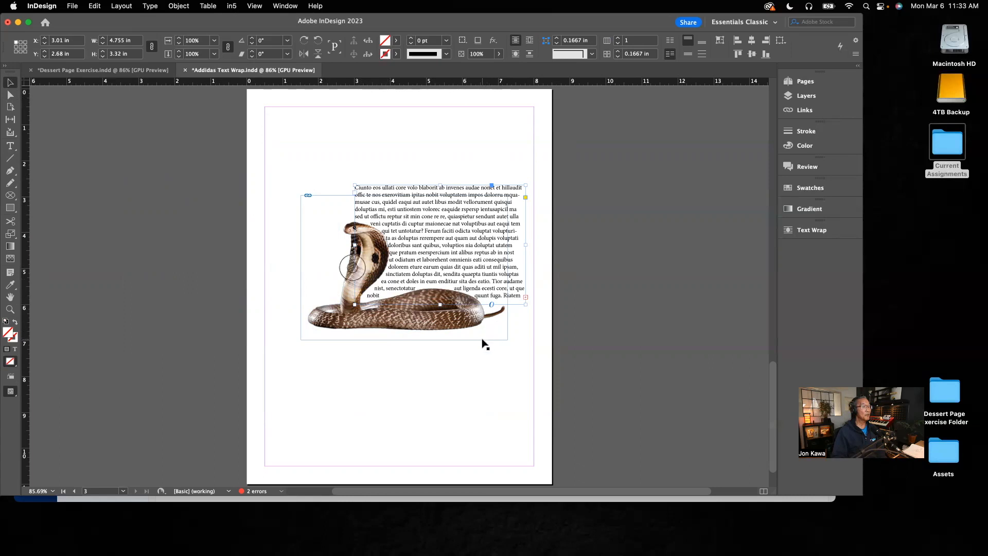
Delete the last lines of the placeholder text so that it ends at "odia"
{"action": "left_click", "coordinate": [10, 145]}
{"action": "left_click_drag", "start_coordinate": [520, 295], "coordinate": [381, 271]}
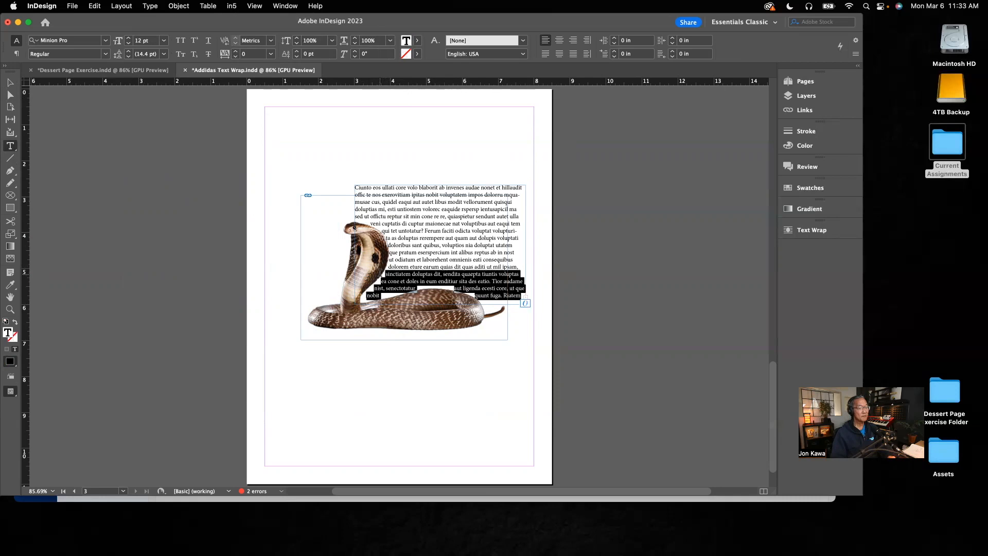
{"action": "key", "text": "BackSpace"}
{"action": "left_click_drag", "start_coordinate": [512, 295], "coordinate": [377, 260]}
{"action": "key", "text": "BackSpace"}
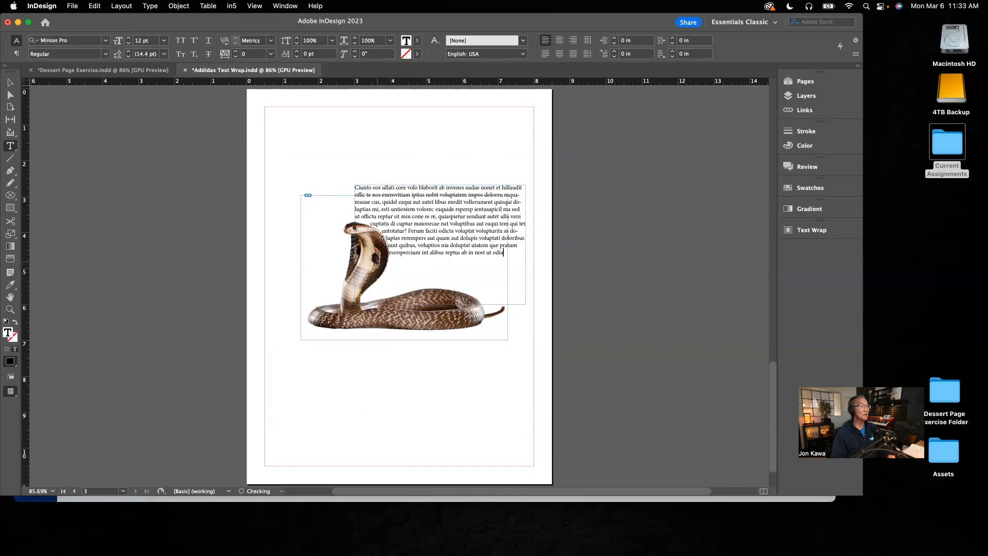
Narrow the text frame to about 3.94 in wide and reposition it at about X 3.07 in, Y 3.02 in
{"action": "left_click", "coordinate": [10, 83]}
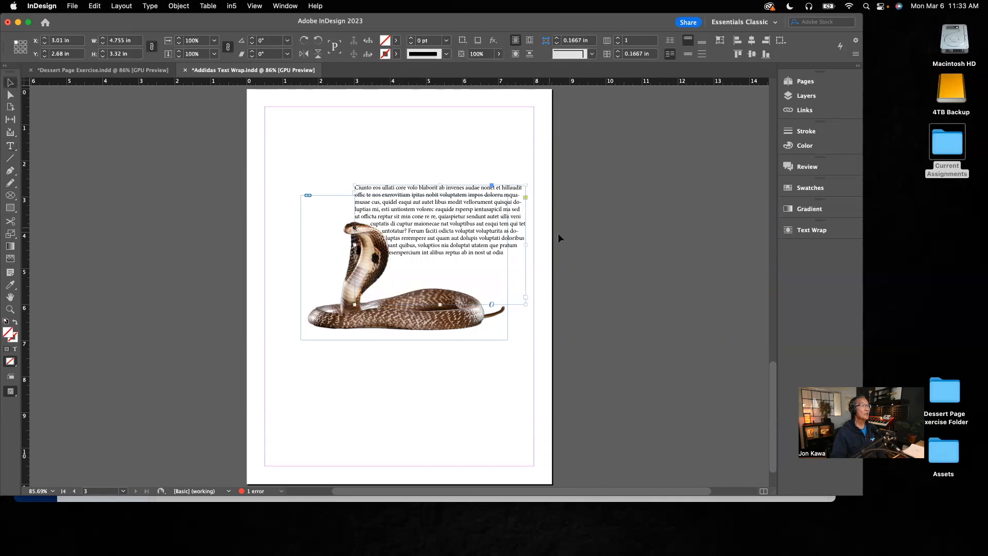
{"action": "left_click_drag", "start_coordinate": [523, 245], "coordinate": [496, 245]}
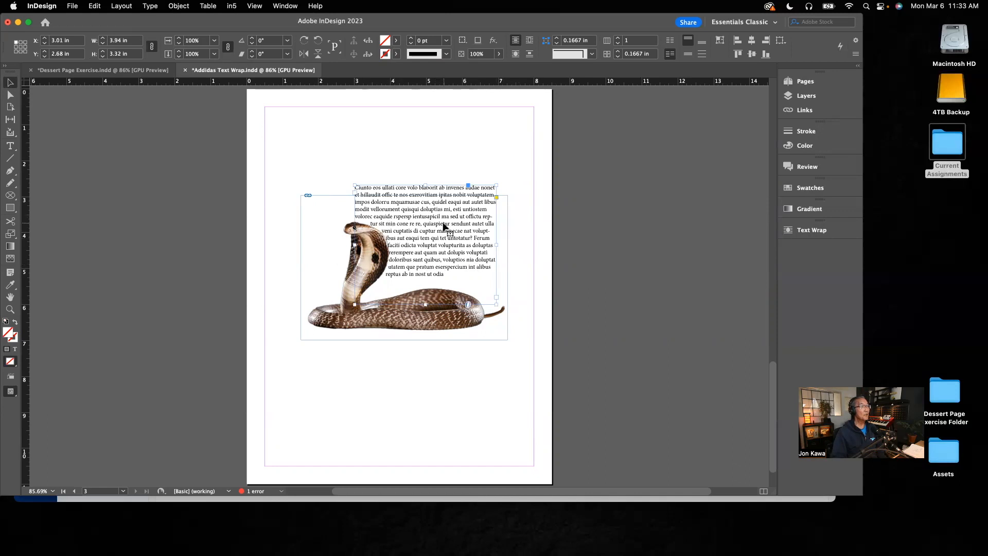
{"action": "left_click_drag", "start_coordinate": [444, 226], "coordinate": [448, 238]}
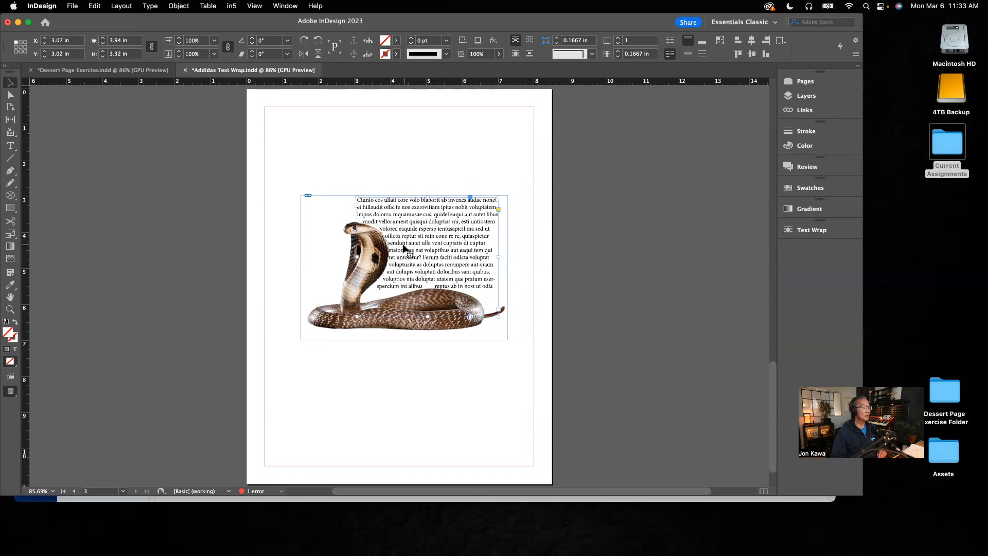
{"action": "left_click_drag", "start_coordinate": [387, 244], "coordinate": [555, 325]}
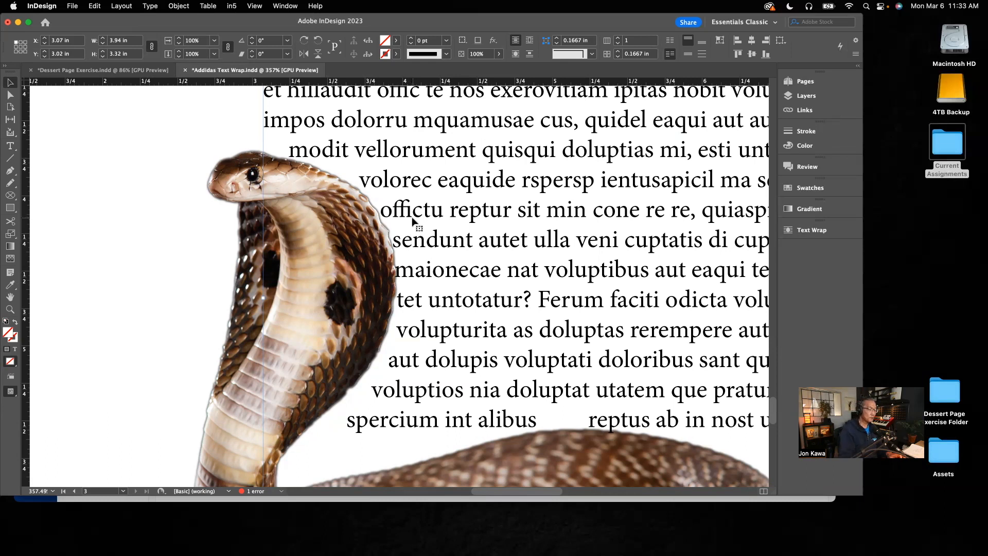
{"action": "key", "text": "super+0"}
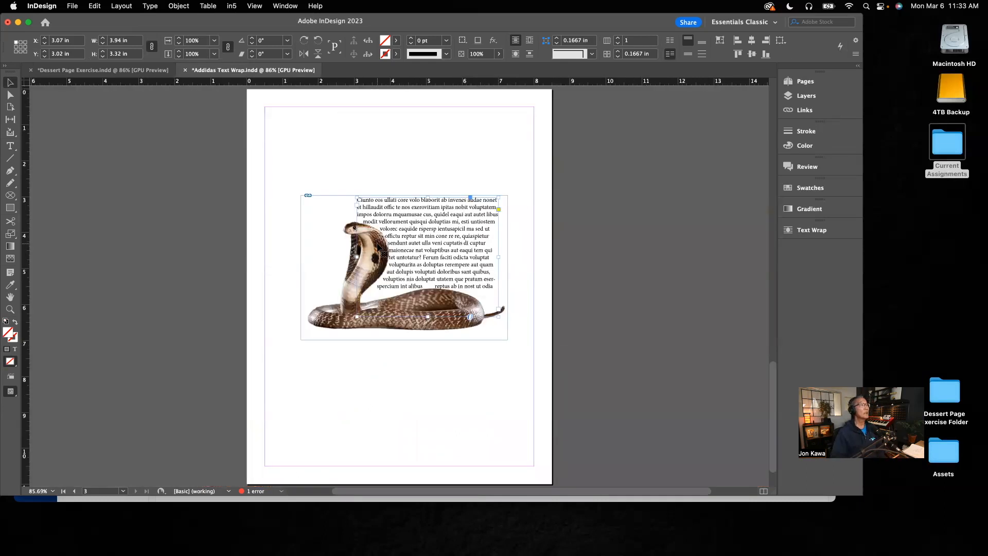
Set the cobra image's text wrap offset to 0.125 in
{"action": "left_click", "coordinate": [337, 316]}
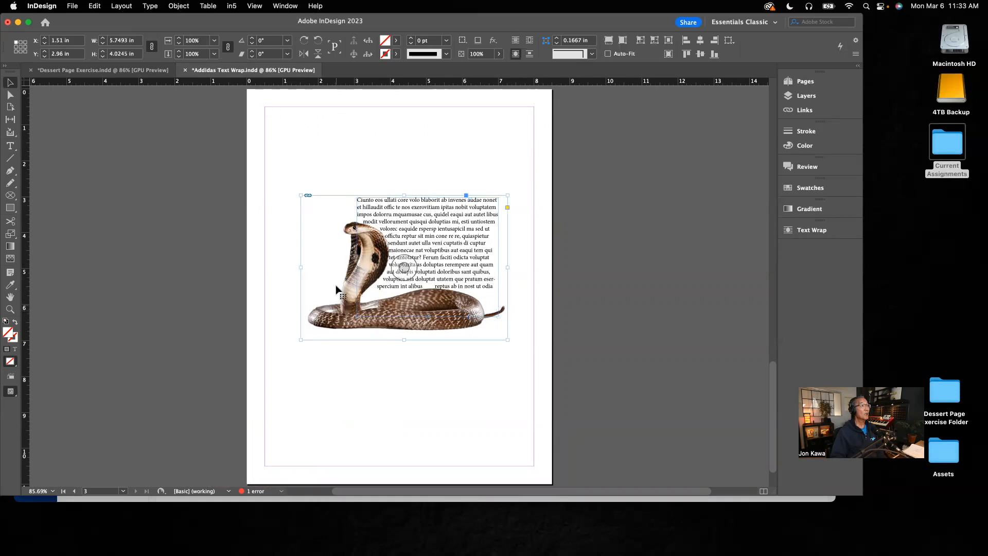
{"action": "left_click", "coordinate": [812, 231]}
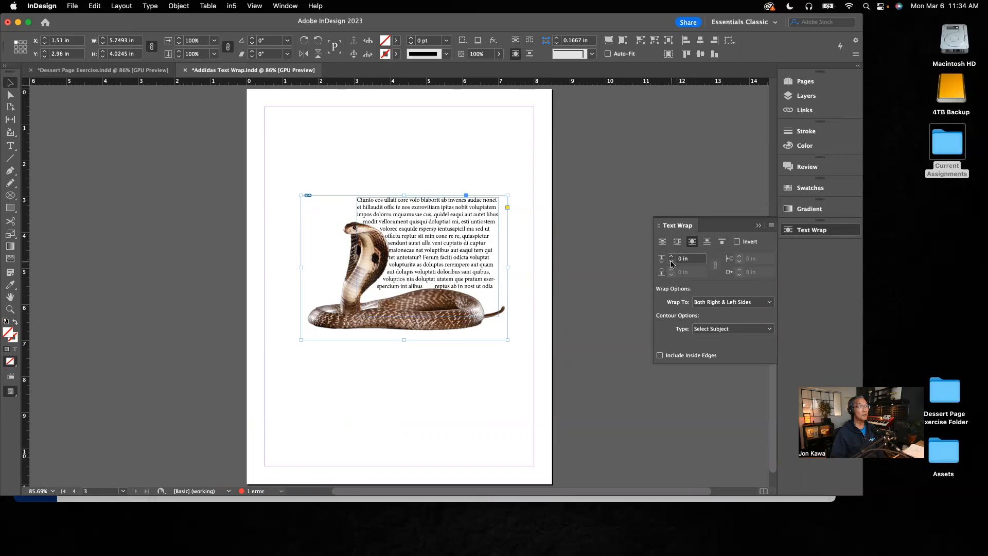
{"action": "left_click", "coordinate": [672, 257]}
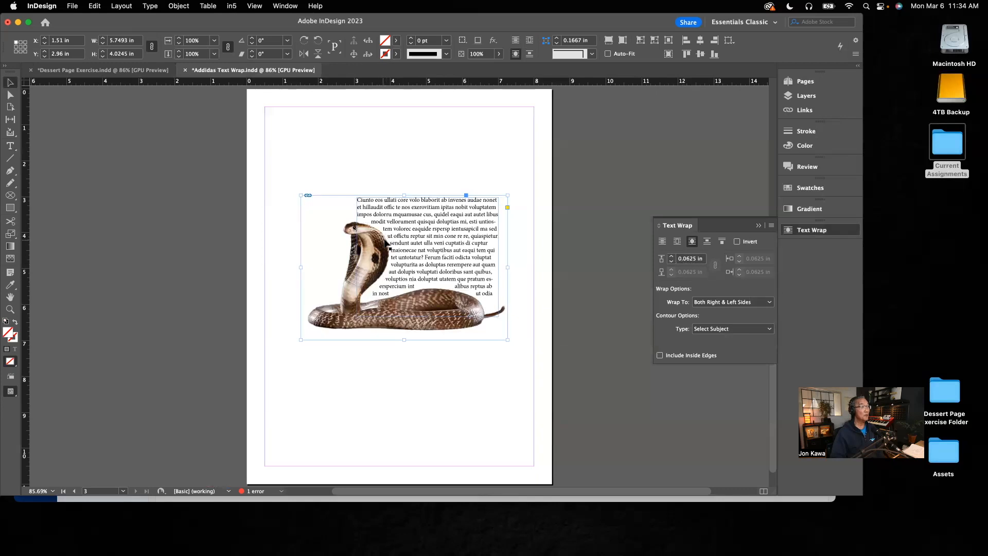
{"action": "left_click", "coordinate": [671, 264]}
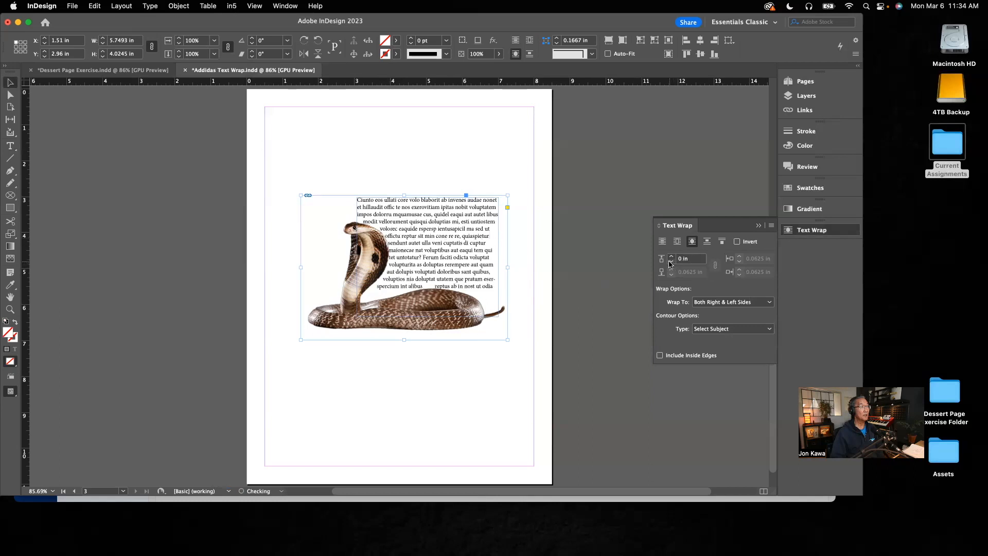
{"action": "left_click", "coordinate": [671, 257]}
{"action": "left_click", "coordinate": [671, 257]}
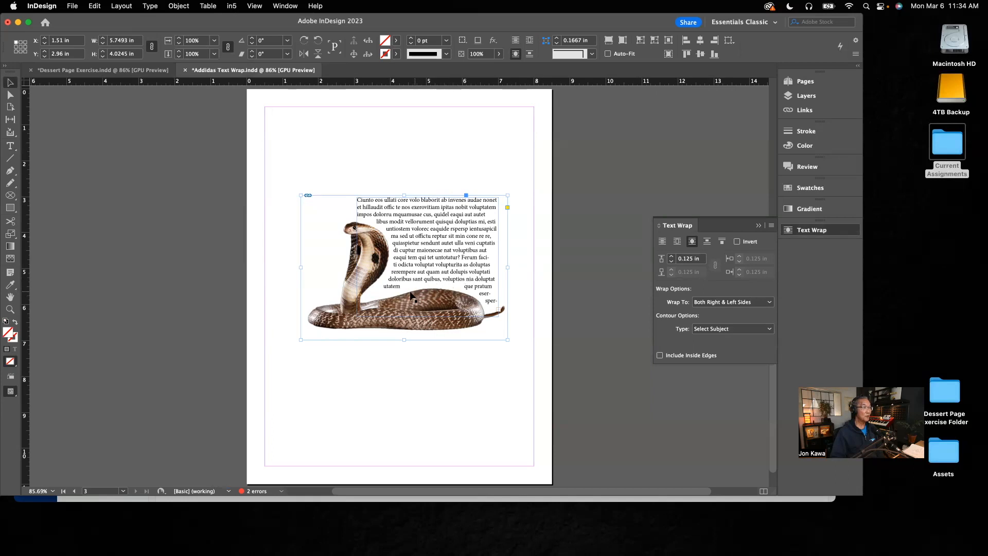
Nudge the text frame up to about Y 2.96 in and extend its height to about 3.72 in
{"action": "left_click", "coordinate": [442, 250]}
{"action": "left_click_drag", "start_coordinate": [444, 248], "coordinate": [445, 248]}
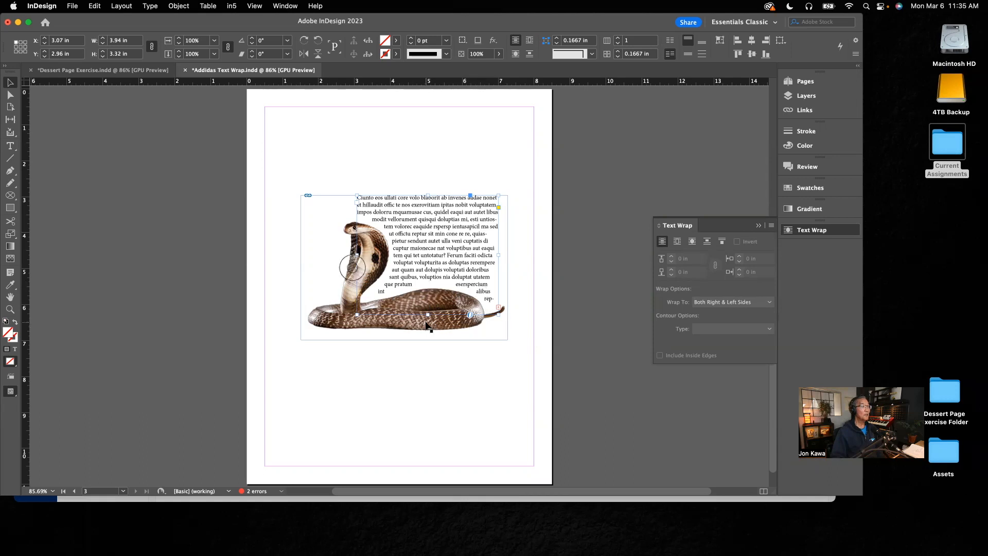
{"action": "left_click_drag", "start_coordinate": [428, 314], "coordinate": [428, 349]}
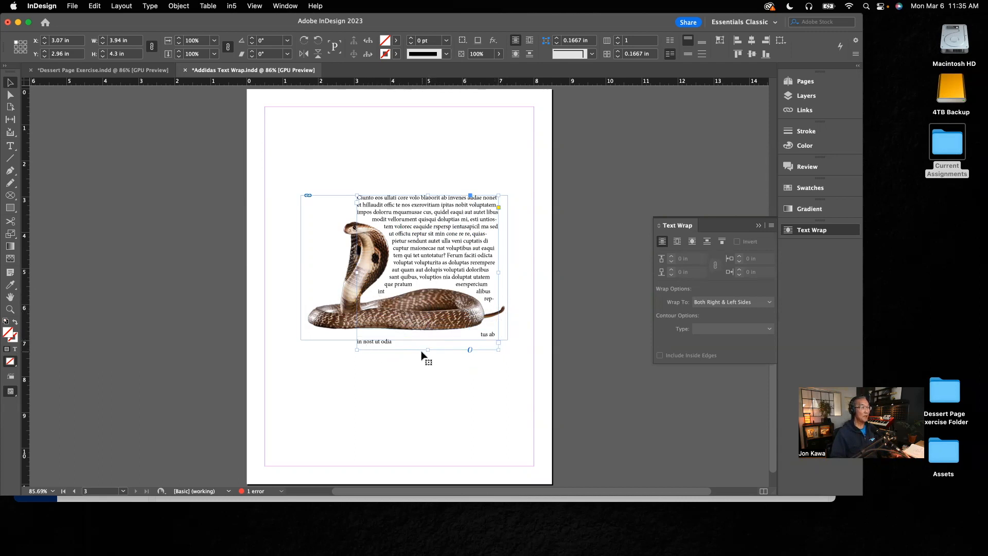
{"action": "left_click_drag", "start_coordinate": [428, 349], "coordinate": [429, 329]}
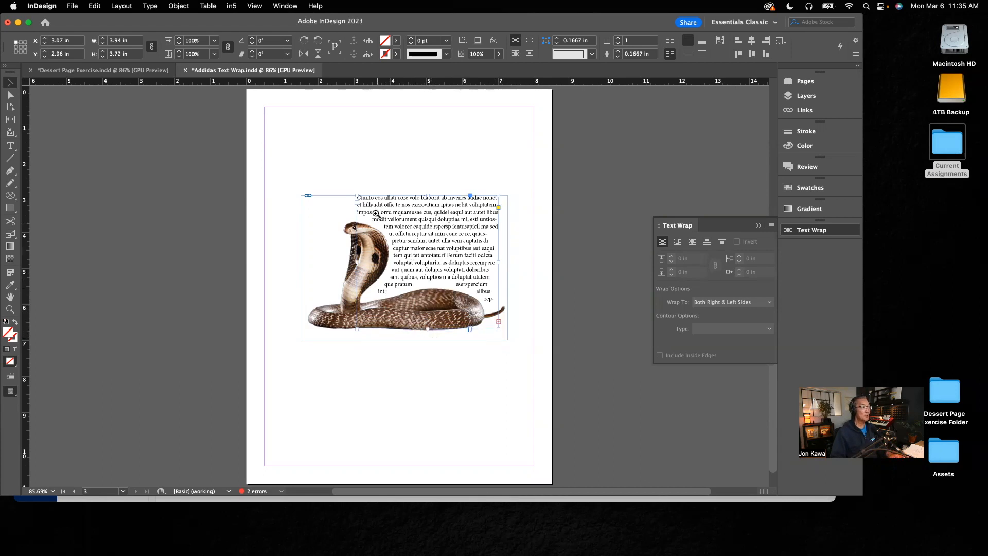
Select the cobra image content inside its frame to expose the editable wrap outline around the coil
{"action": "left_click_drag", "start_coordinate": [442, 299], "coordinate": [643, 451]}
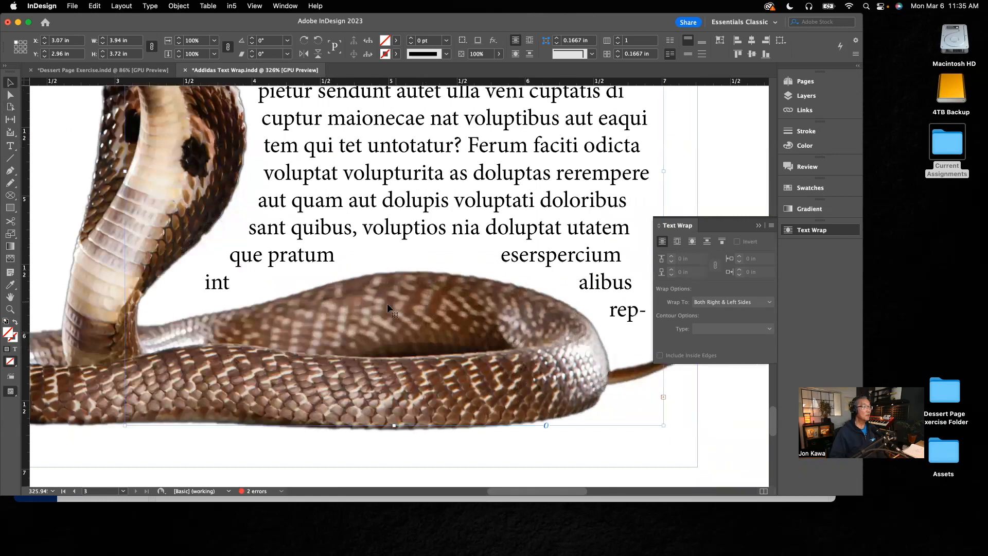
{"action": "left_click", "coordinate": [96, 369]}
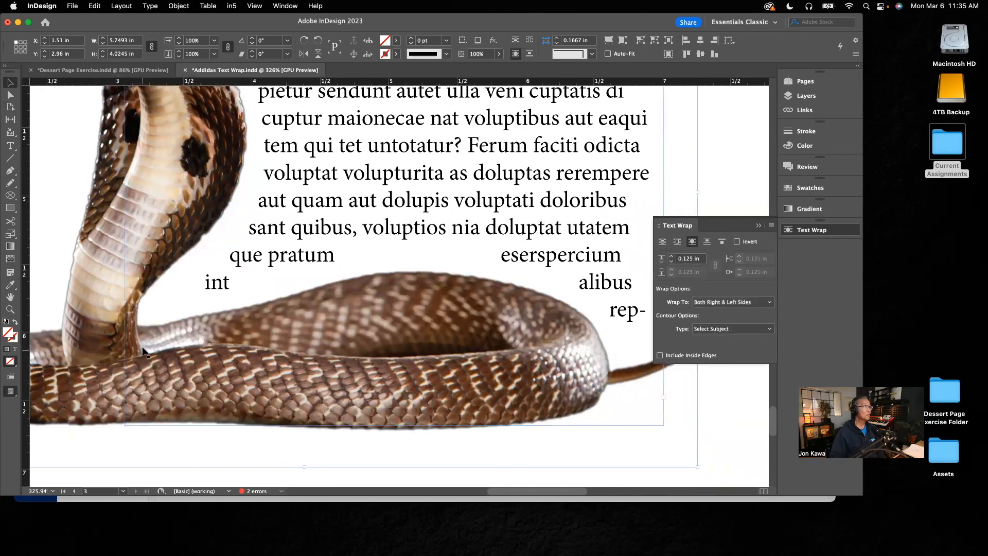
{"action": "left_click", "coordinate": [9, 95]}
{"action": "left_click", "coordinate": [83, 386]}
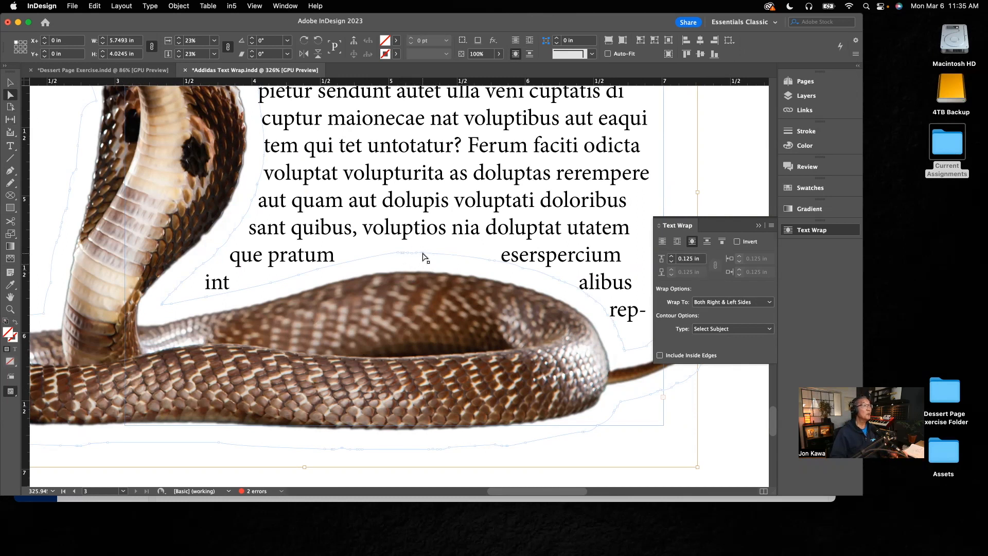
Reshape the wrap outline so the text line above the coil runs unbroken and no word sits between neck and coil
{"action": "left_click_drag", "start_coordinate": [423, 256], "coordinate": [492, 263]}
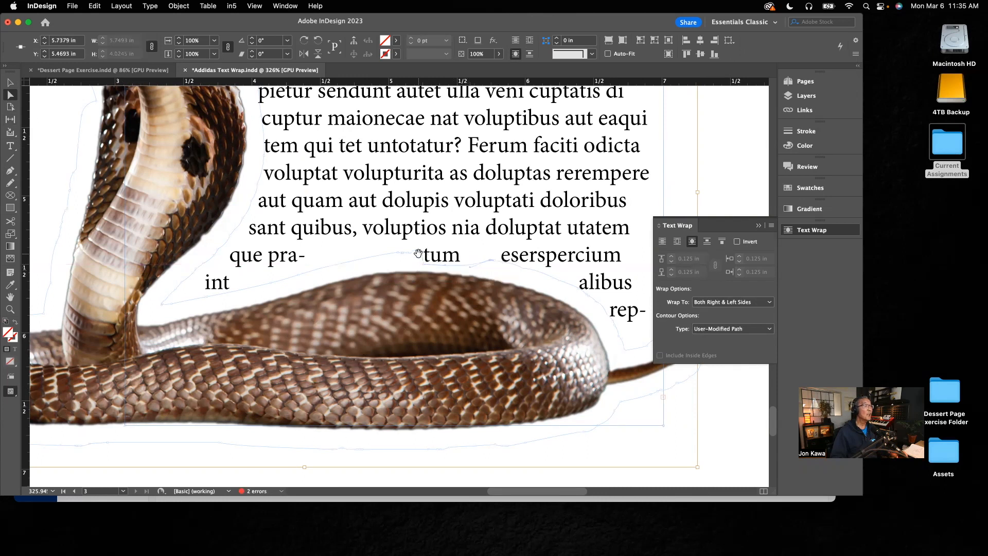
{"action": "left_click_drag", "start_coordinate": [420, 256], "coordinate": [335, 281]}
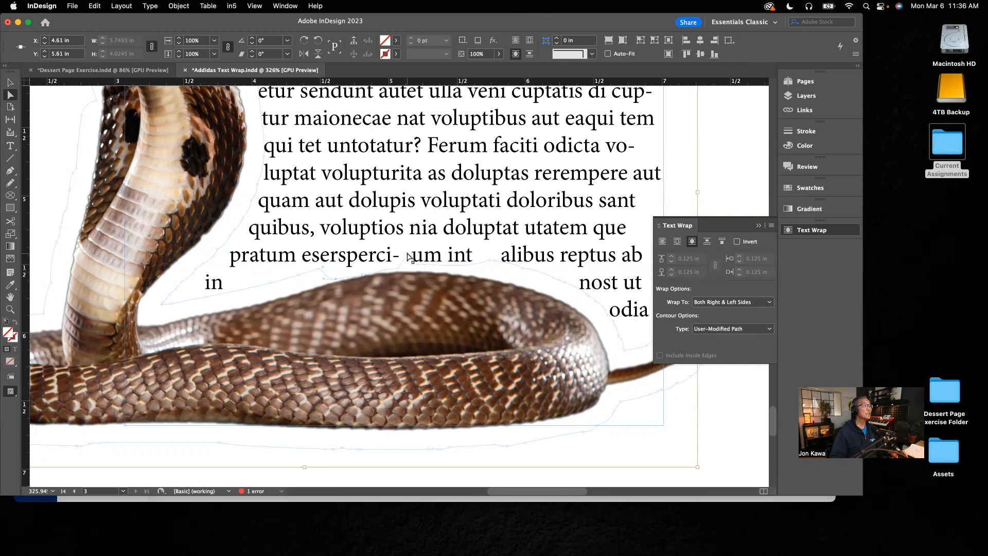
{"action": "left_click_drag", "start_coordinate": [408, 252], "coordinate": [438, 273]}
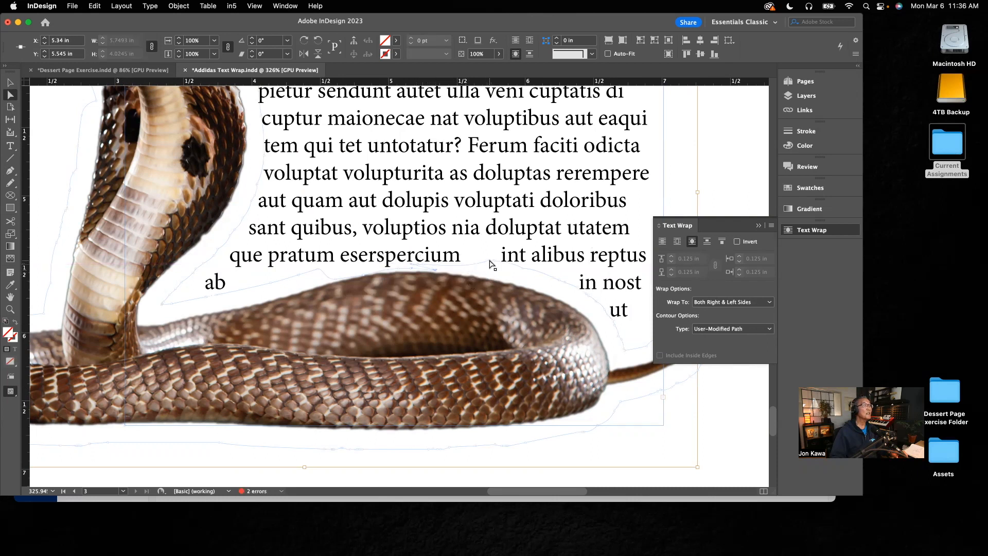
{"action": "left_click_drag", "start_coordinate": [490, 261], "coordinate": [501, 275]}
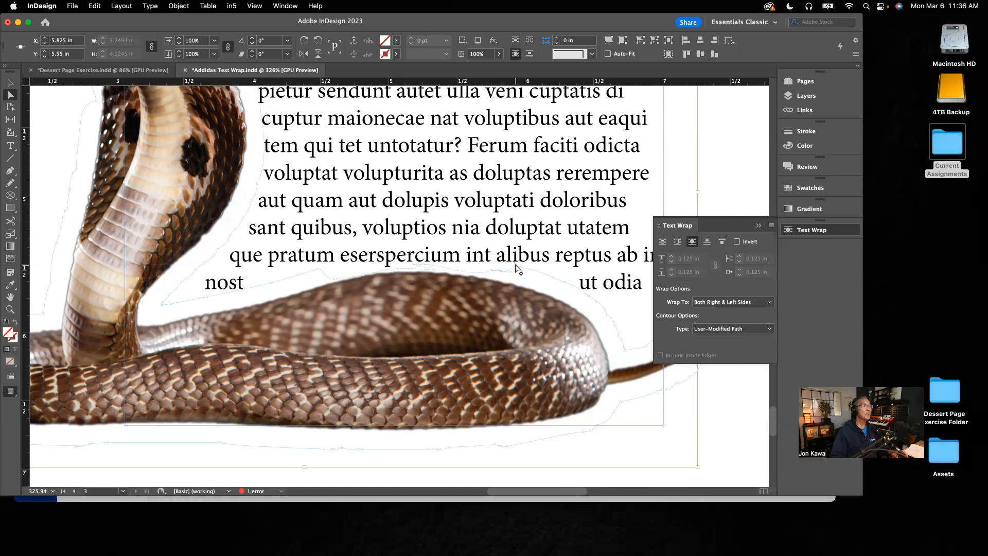
{"action": "left_click_drag", "start_coordinate": [516, 268], "coordinate": [525, 271]}
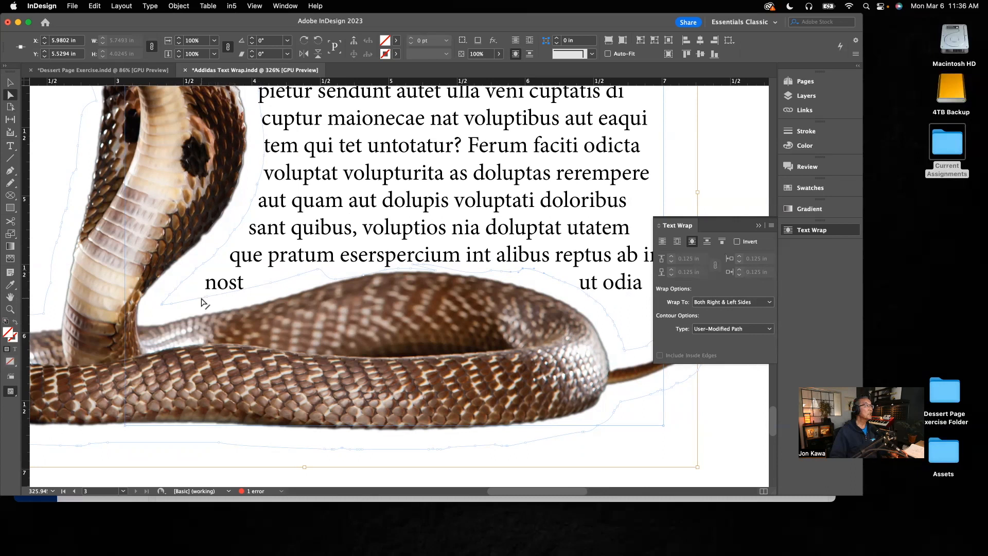
{"action": "left_click_drag", "start_coordinate": [208, 299], "coordinate": [218, 283]}
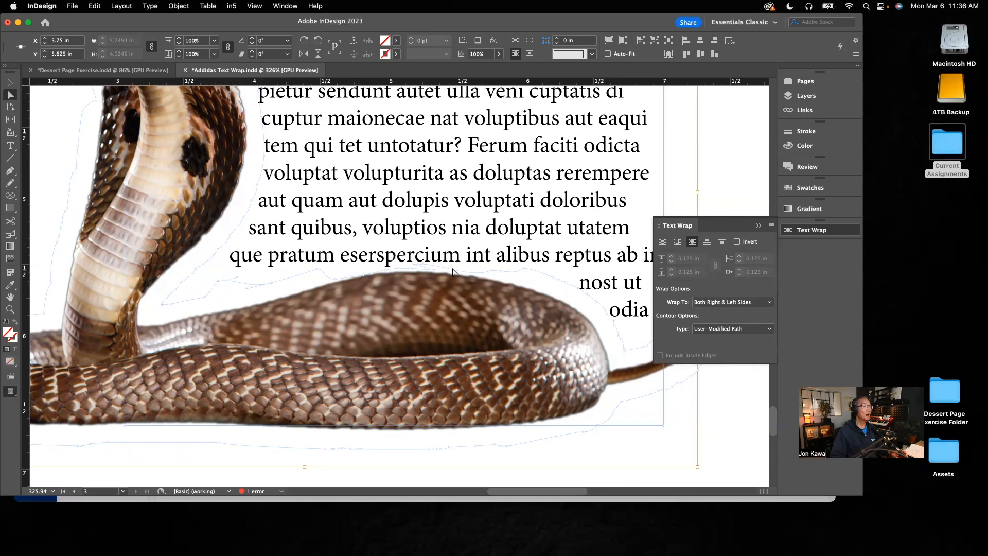
Put the text wrap settings away, deselect everything and review the wrapped text on the whole page
{"action": "left_click", "coordinate": [758, 227]}
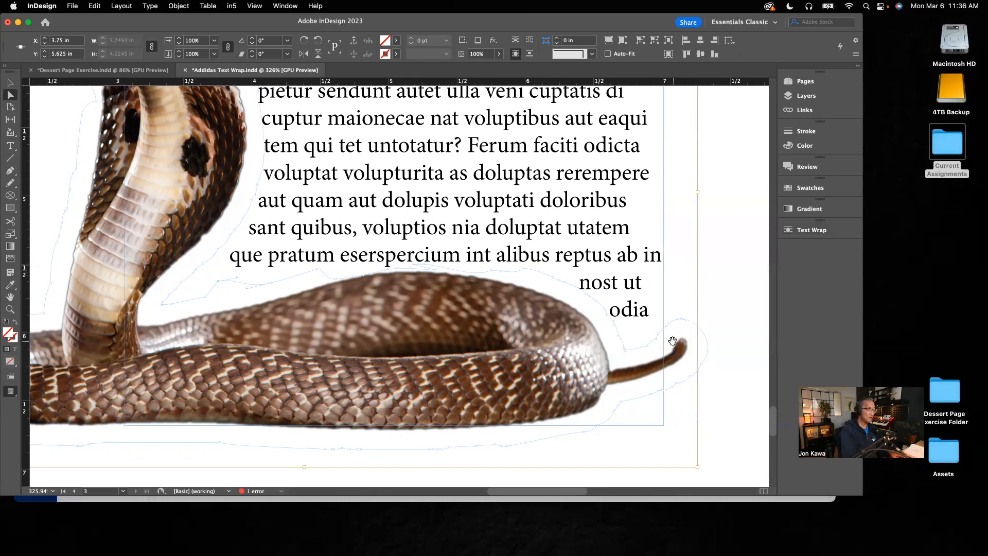
{"action": "key", "text": "super+0"}
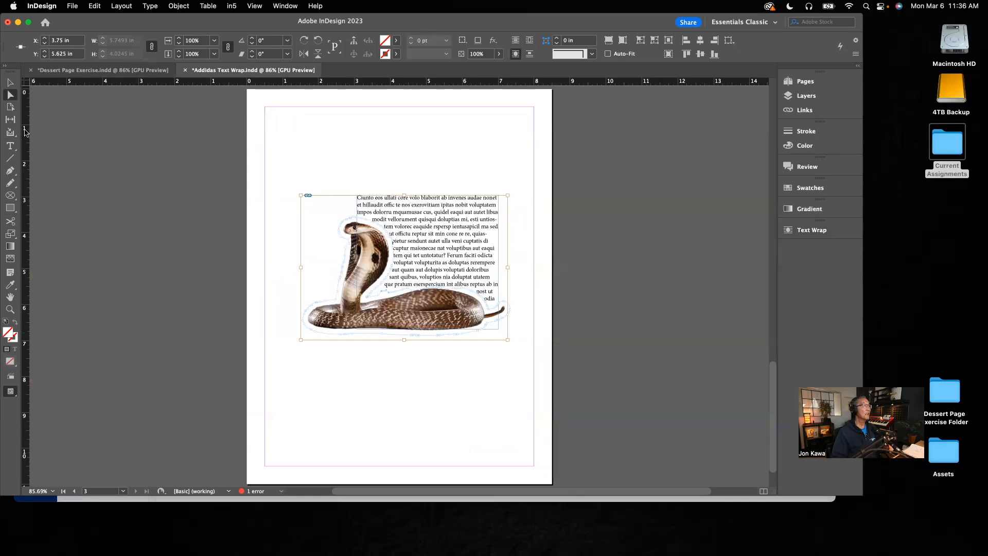
{"action": "left_click", "coordinate": [10, 84]}
{"action": "left_click", "coordinate": [335, 118]}
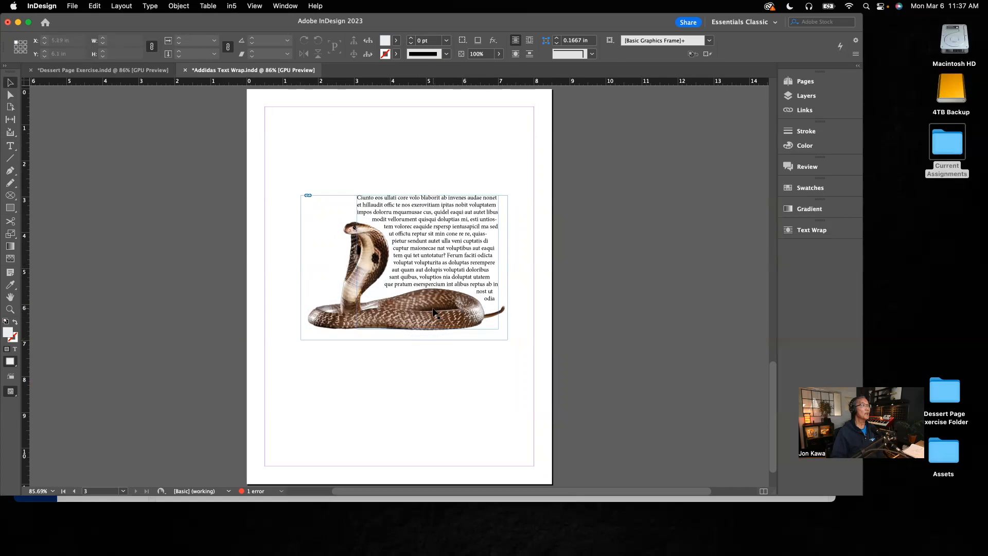
Shift the text frame slightly right and up beside the cobra's hood, and deselect it
{"action": "left_click", "coordinate": [324, 319]}
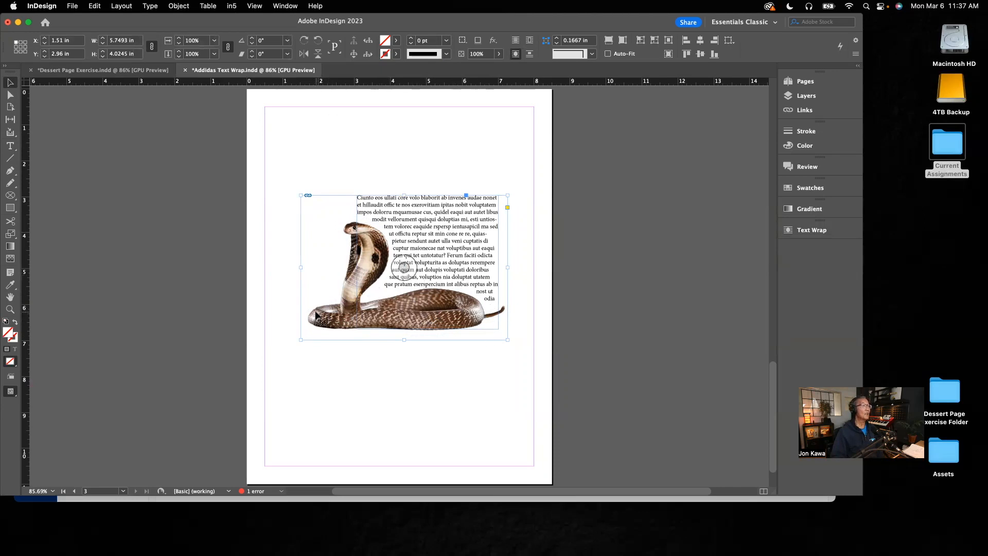
{"action": "left_click_drag", "start_coordinate": [468, 234], "coordinate": [476, 233]}
{"action": "left_click", "coordinate": [332, 151]}
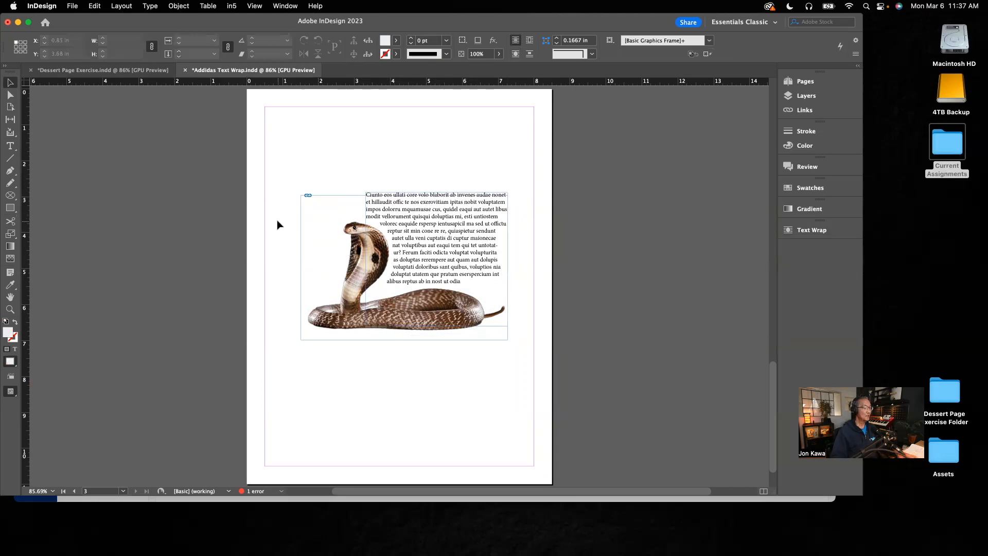
Preview the layout without guides and frame edges, view the finished sample on page 1, and return to page 3
{"action": "key", "text": "w"}
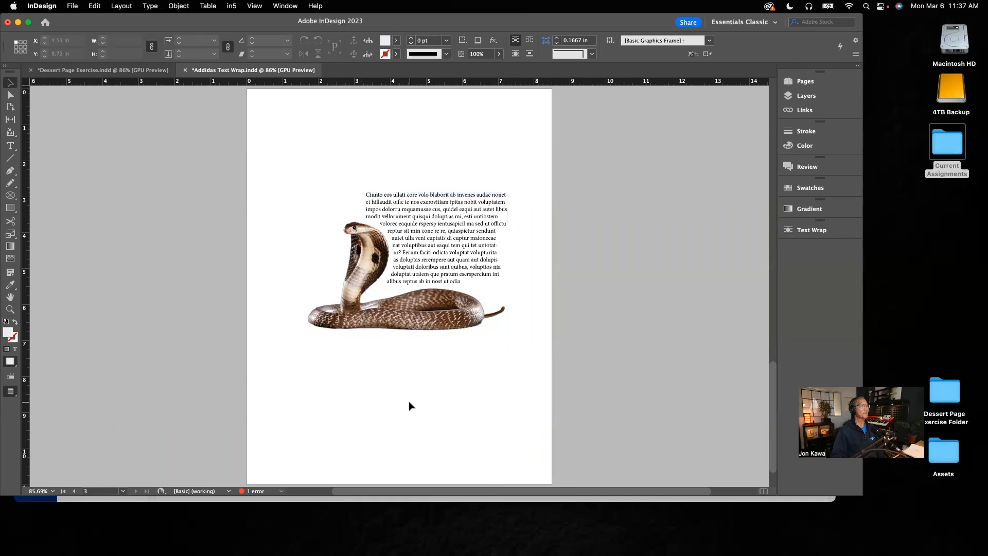
{"action": "left_click", "coordinate": [811, 83]}
{"action": "double_click", "coordinate": [669, 132]}
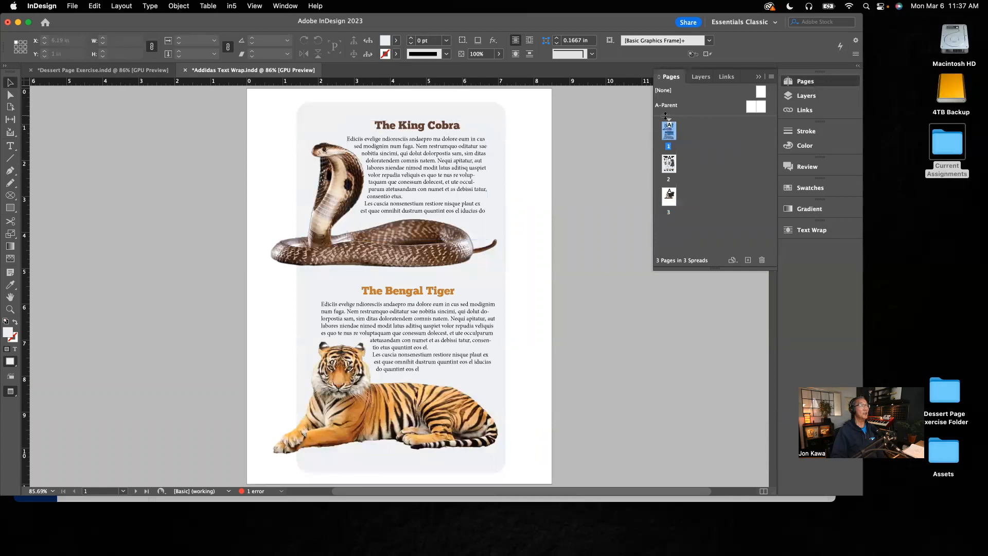
{"action": "double_click", "coordinate": [669, 195]}
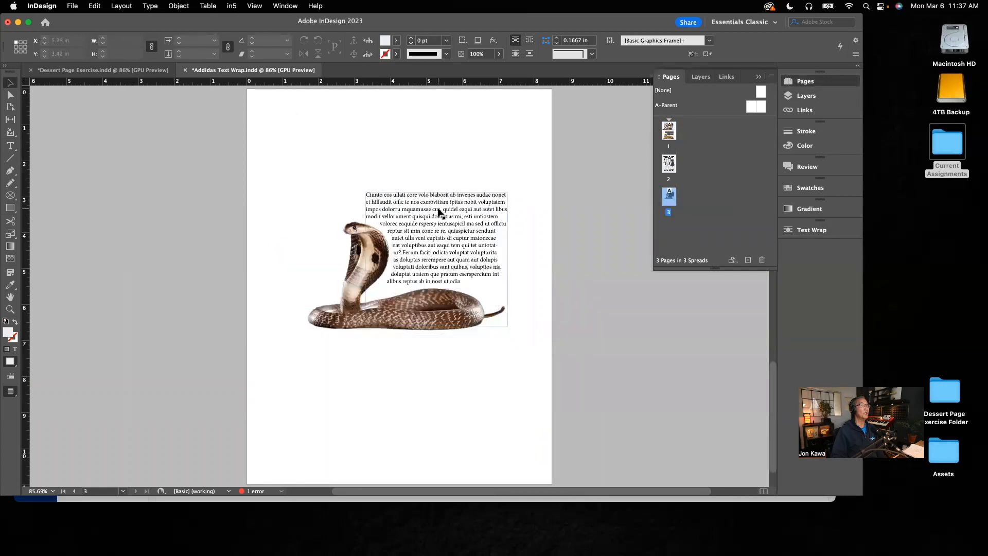
Insert the heading "The King Cobra" on its own line above the cobra's placeholder text
{"action": "left_click", "coordinate": [9, 146]}
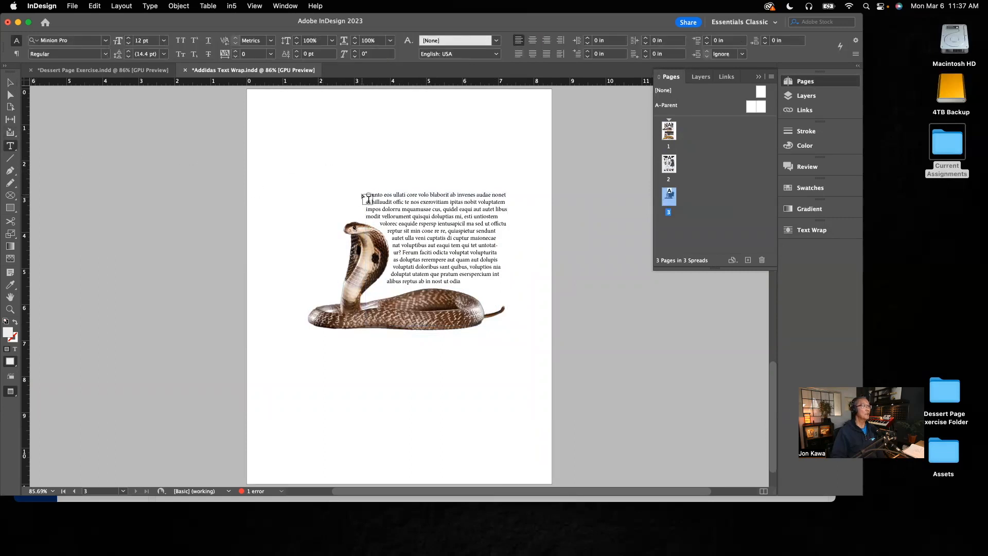
{"action": "left_click", "coordinate": [366, 193]}
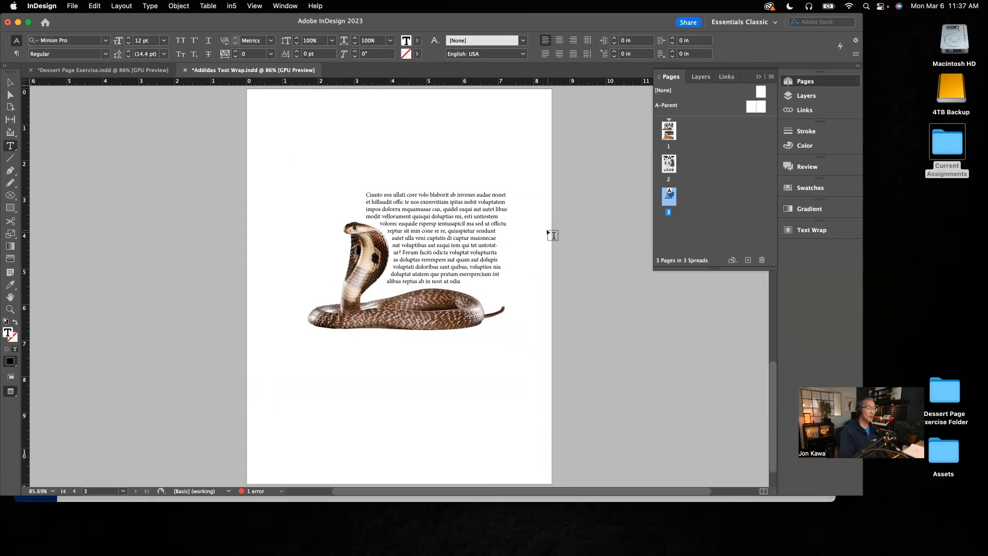
{"action": "key", "text": "Return"}
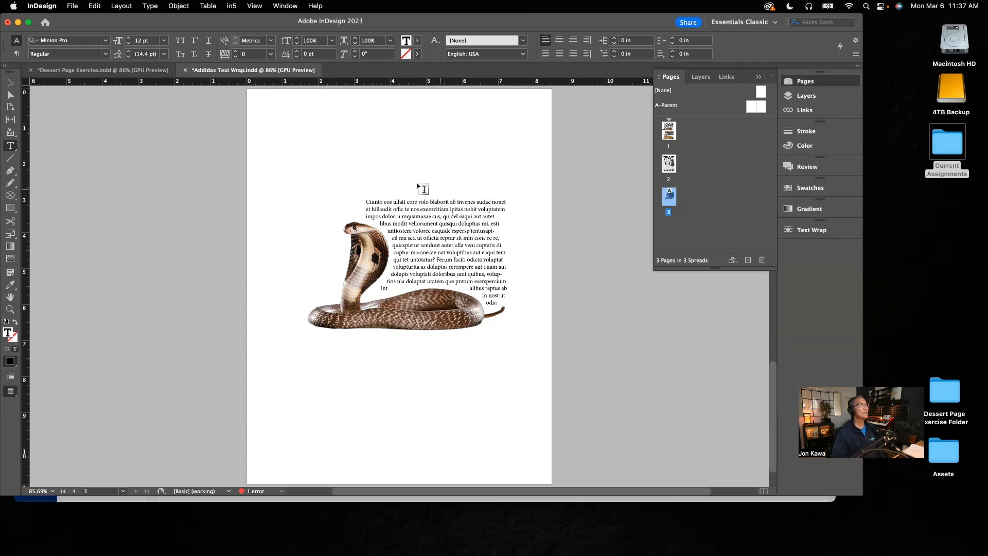
{"action": "type", "text": "The King Cobra"}
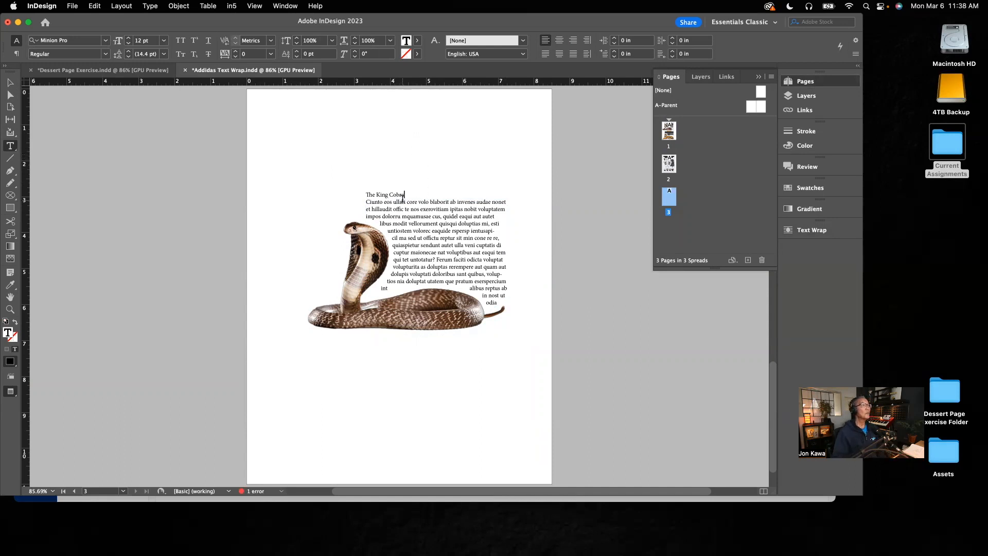
Set the font of the "The King Cobra" heading to ChunkFive Ex
{"action": "left_click_drag", "start_coordinate": [409, 196], "coordinate": [360, 194]}
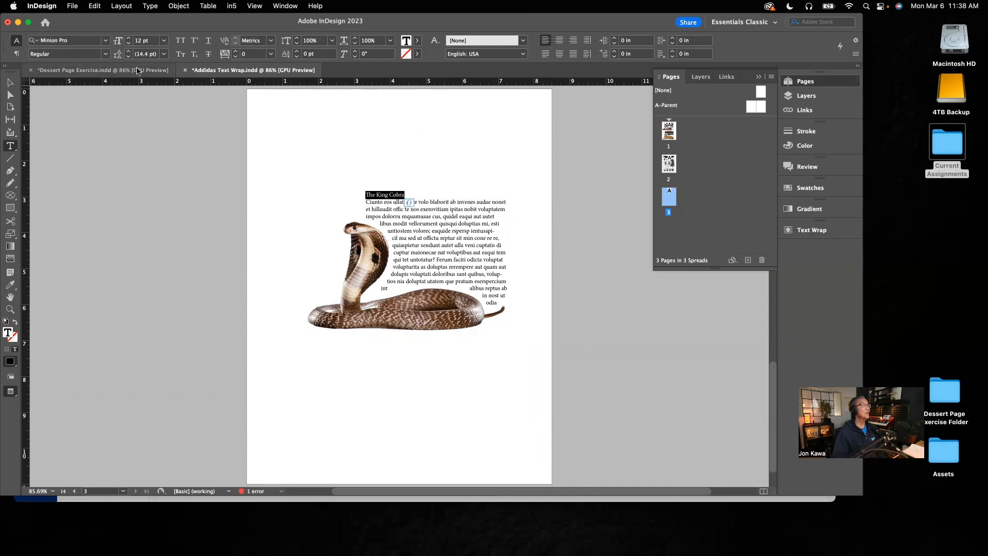
{"action": "left_click", "coordinate": [105, 42]}
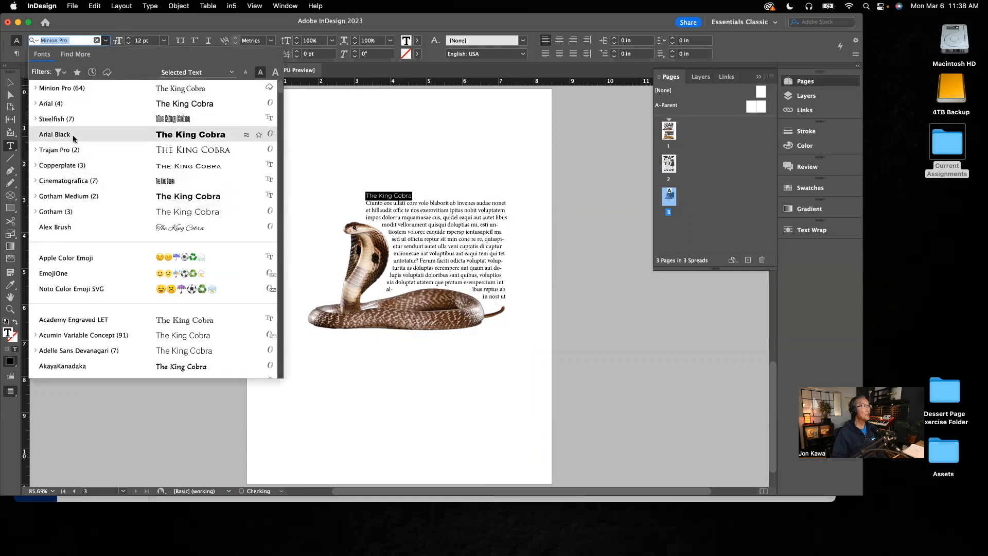
{"action": "scroll", "coordinate": [86, 265], "scroll_direction": "down", "scroll_amount": 15}
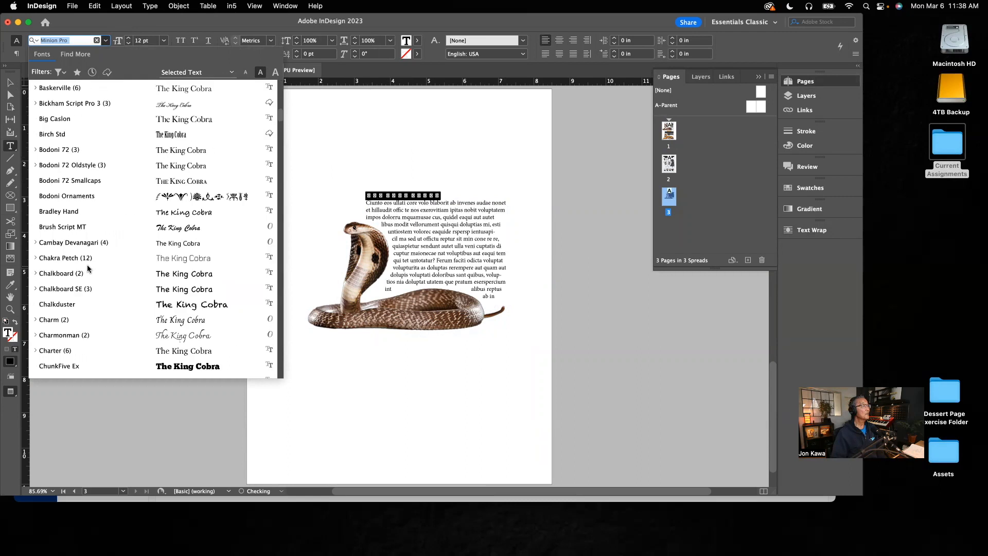
{"action": "scroll", "coordinate": [88, 264], "scroll_direction": "down", "scroll_amount": 5}
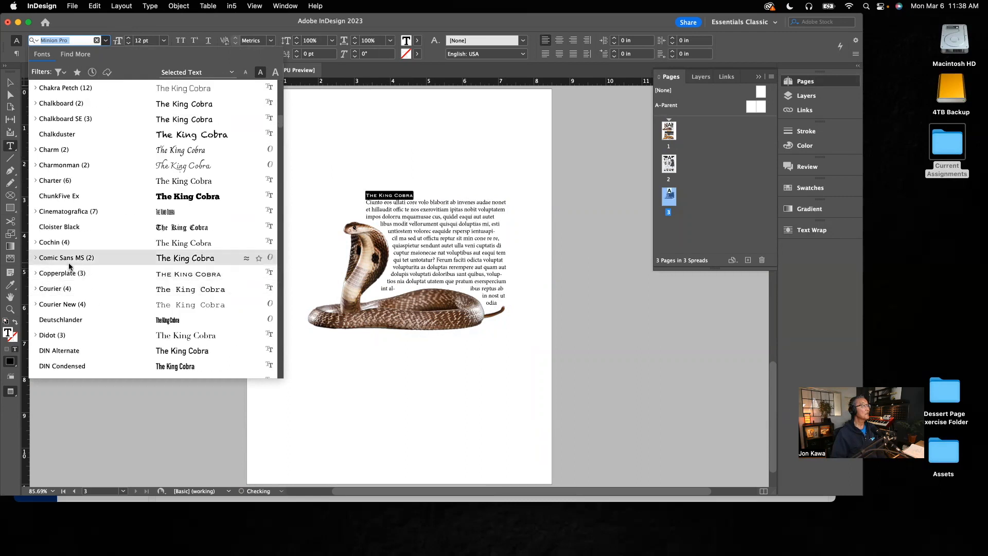
{"action": "left_click", "coordinate": [68, 196]}
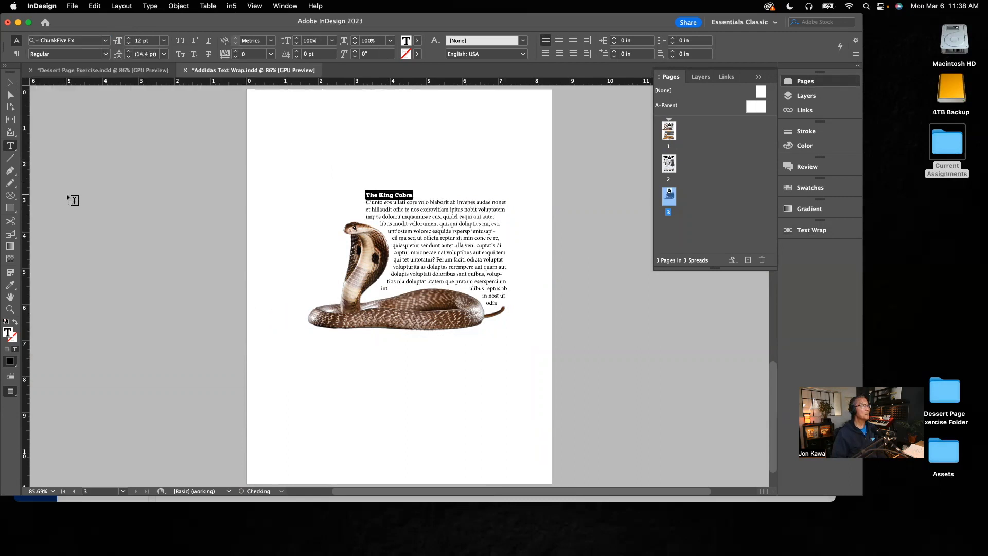
Enlarge the cobra heading to 20 pt, centre it over the text, and deselect the frame
{"action": "left_click", "coordinate": [128, 38]}
{"action": "left_click", "coordinate": [128, 39]}
{"action": "left_click", "coordinate": [128, 39]}
{"action": "left_click", "coordinate": [128, 39]}
{"action": "left_click", "coordinate": [128, 38]}
{"action": "left_click", "coordinate": [128, 39]}
{"action": "left_click", "coordinate": [128, 39]}
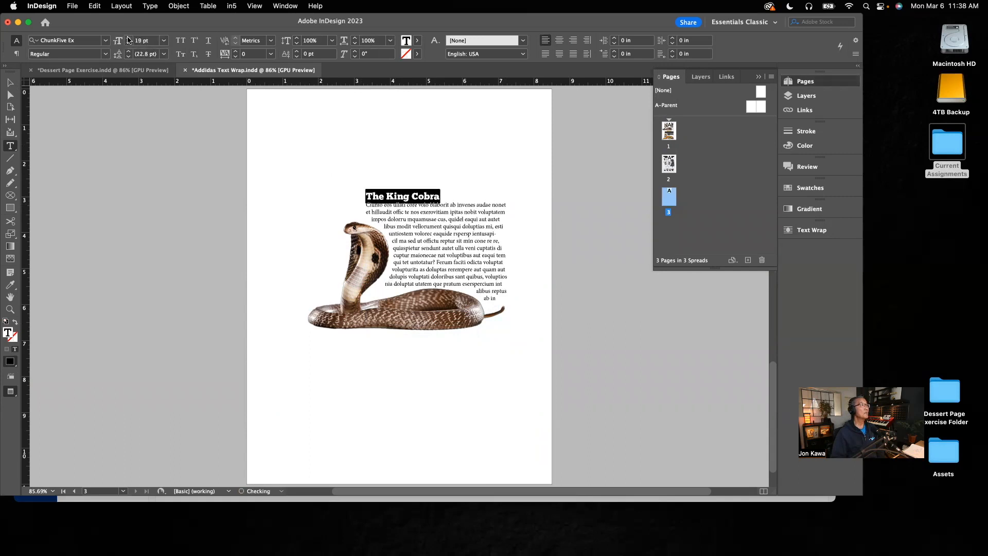
{"action": "left_click", "coordinate": [128, 38]}
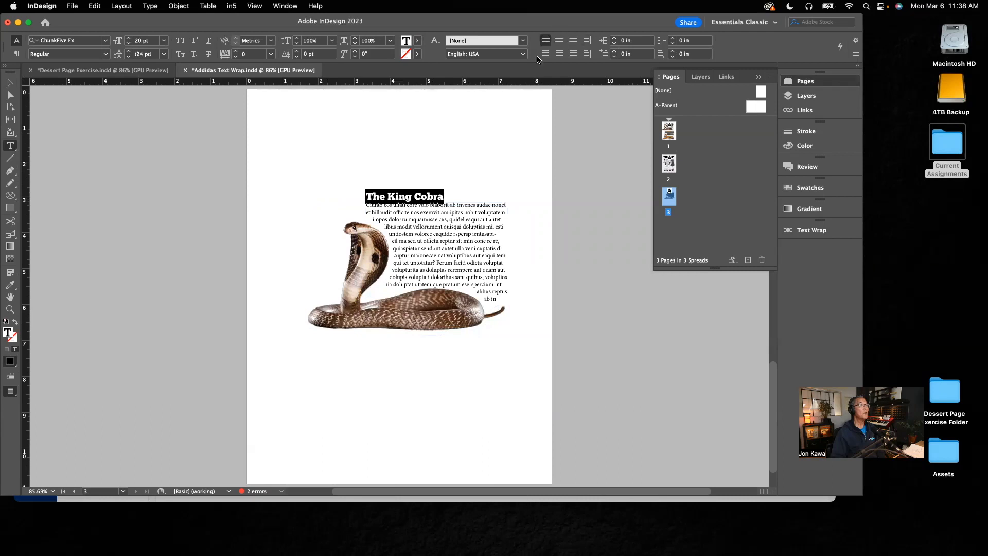
{"action": "left_click", "coordinate": [560, 42]}
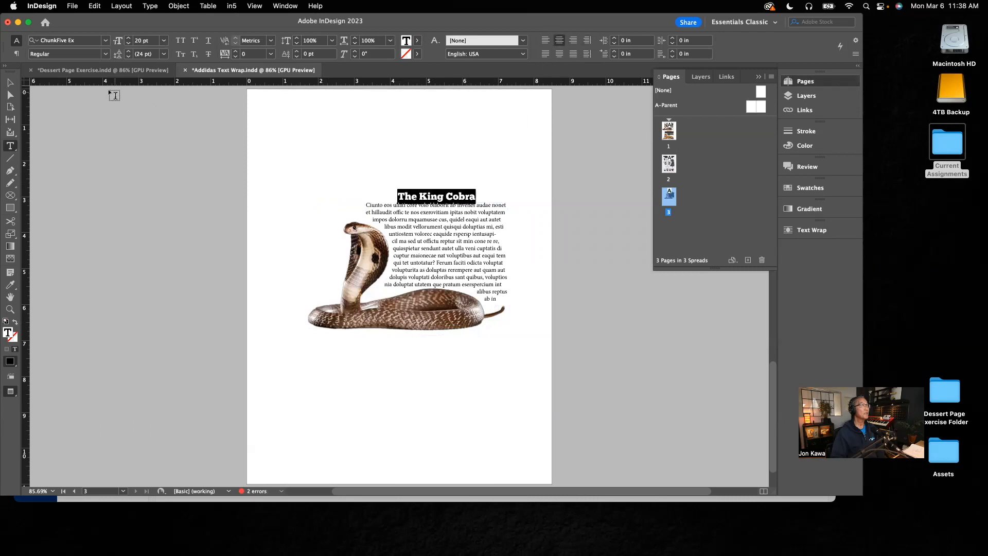
{"action": "left_click", "coordinate": [10, 81]}
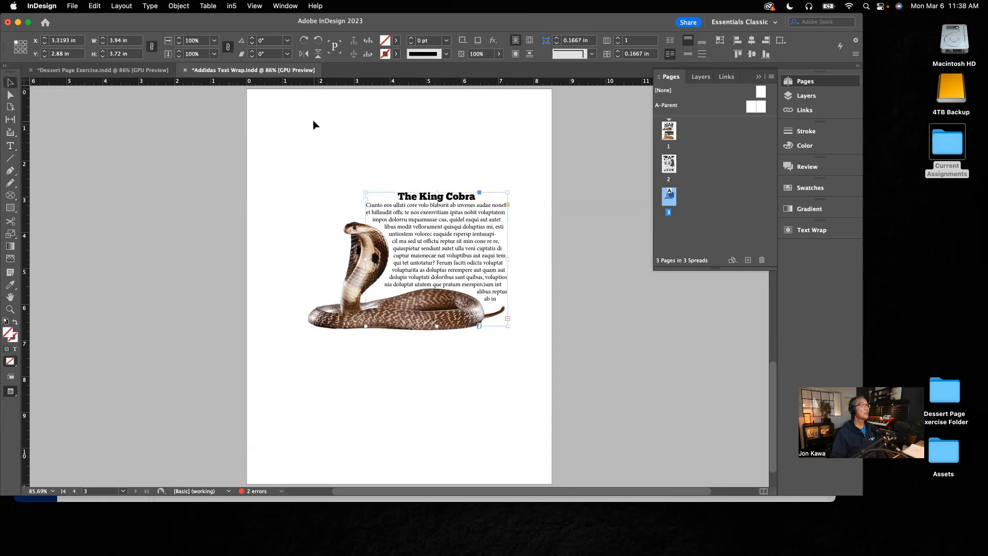
{"action": "left_click", "coordinate": [313, 120]}
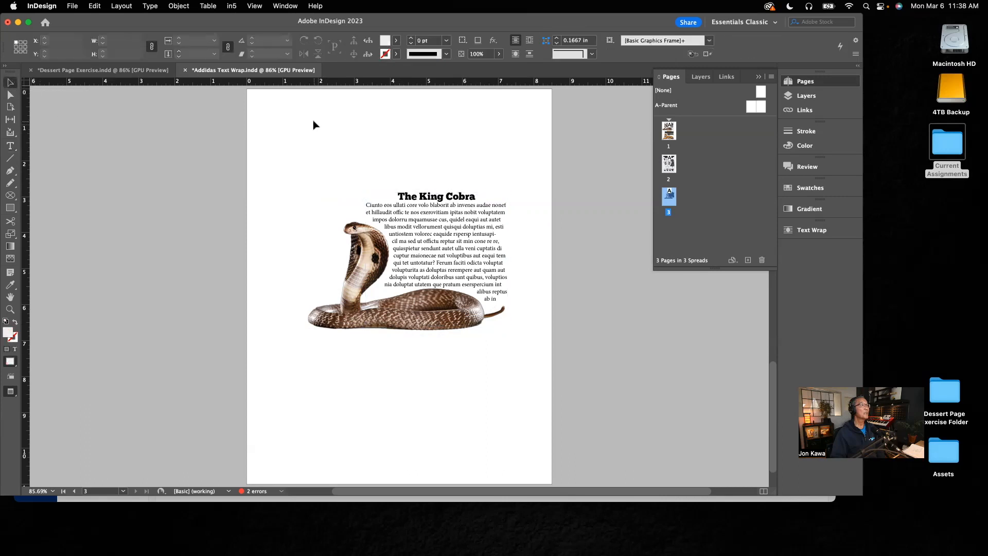
Colour the "The King Cobra" heading with the red swatch C=15 M=100 Y=100 K=0 and deselect the frame
{"action": "left_click", "coordinate": [11, 146]}
{"action": "left_click_drag", "start_coordinate": [477, 197], "coordinate": [391, 190]}
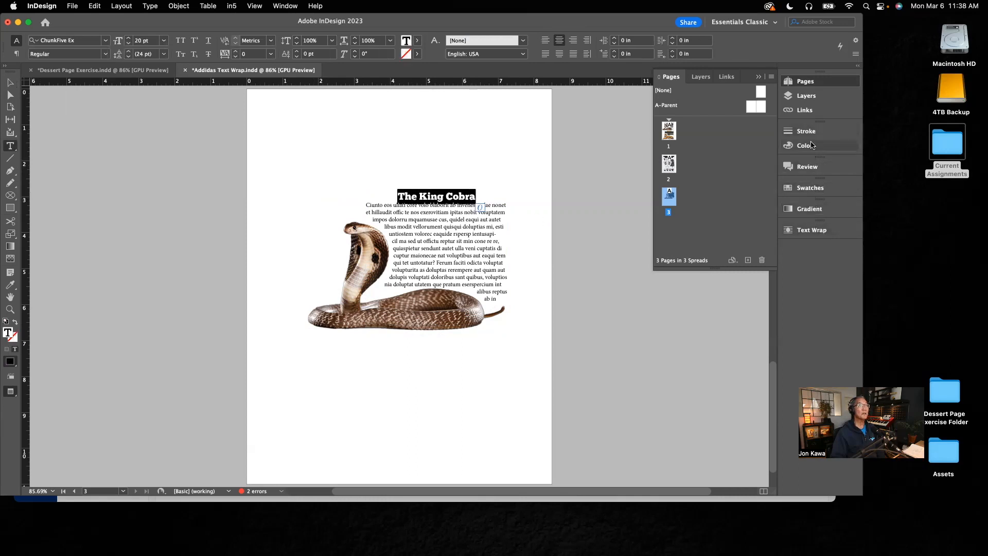
{"action": "left_click", "coordinate": [810, 189]}
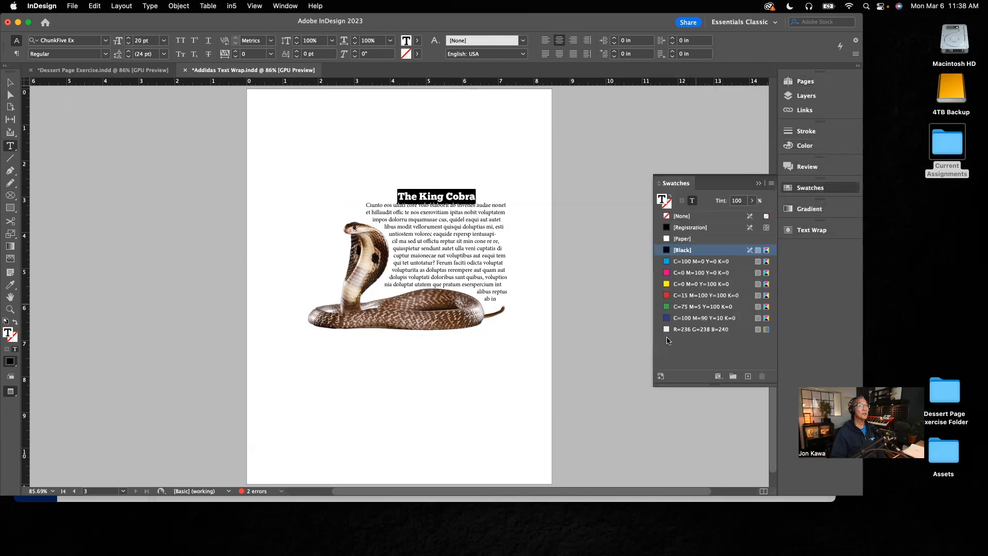
{"action": "left_click", "coordinate": [668, 296]}
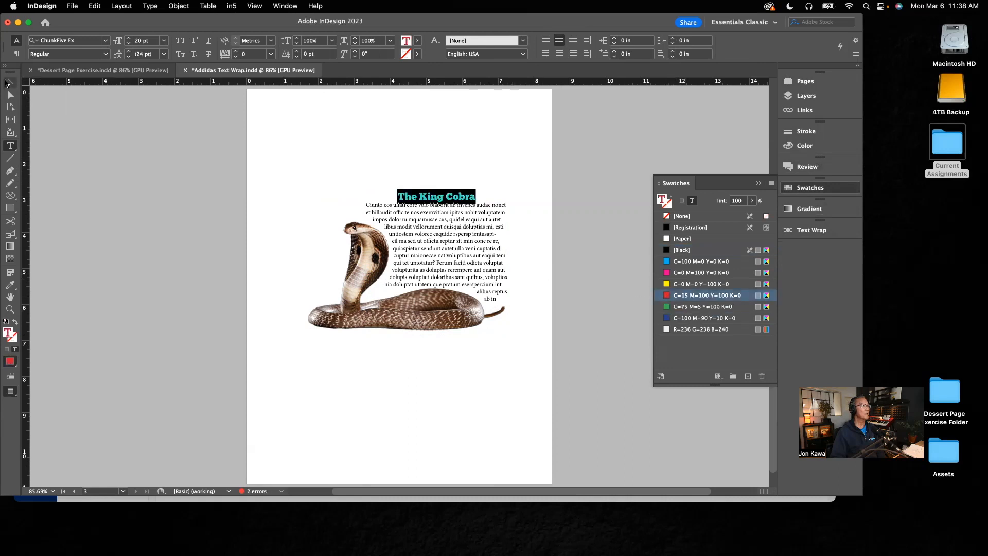
{"action": "left_click", "coordinate": [8, 84]}
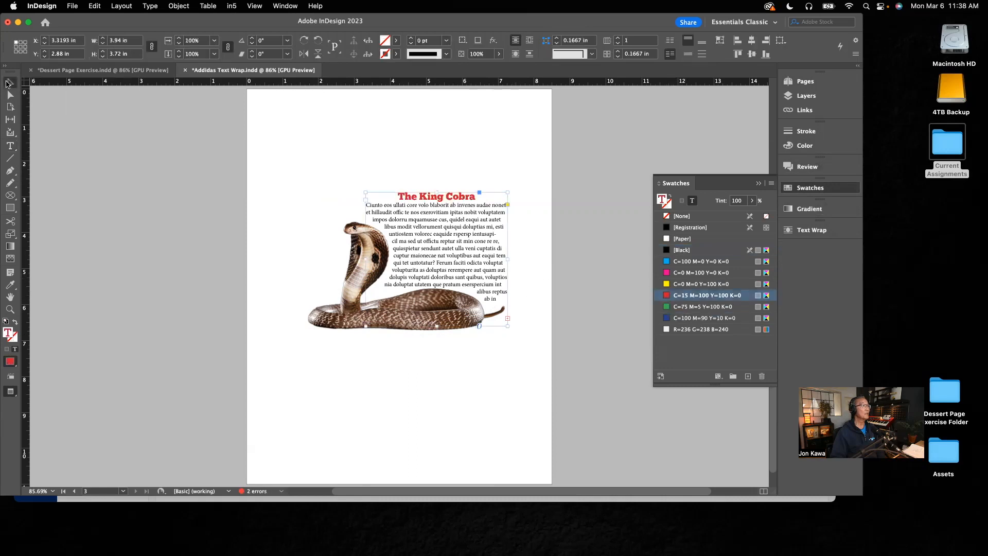
{"action": "left_click", "coordinate": [263, 134]}
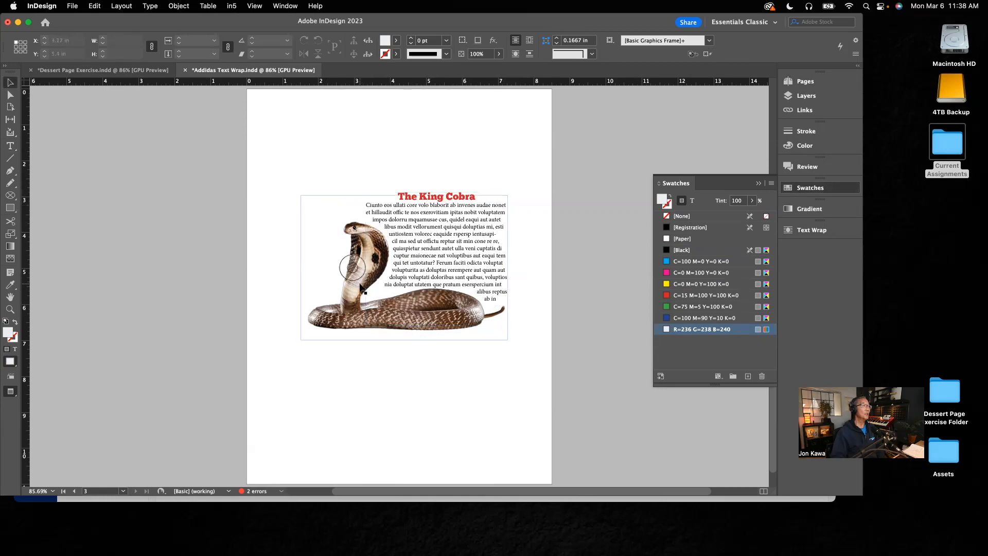
Examine the cobra image's text wrap settings and the available contour types, leaving them as they are, and deselect it
{"action": "left_click", "coordinate": [326, 324]}
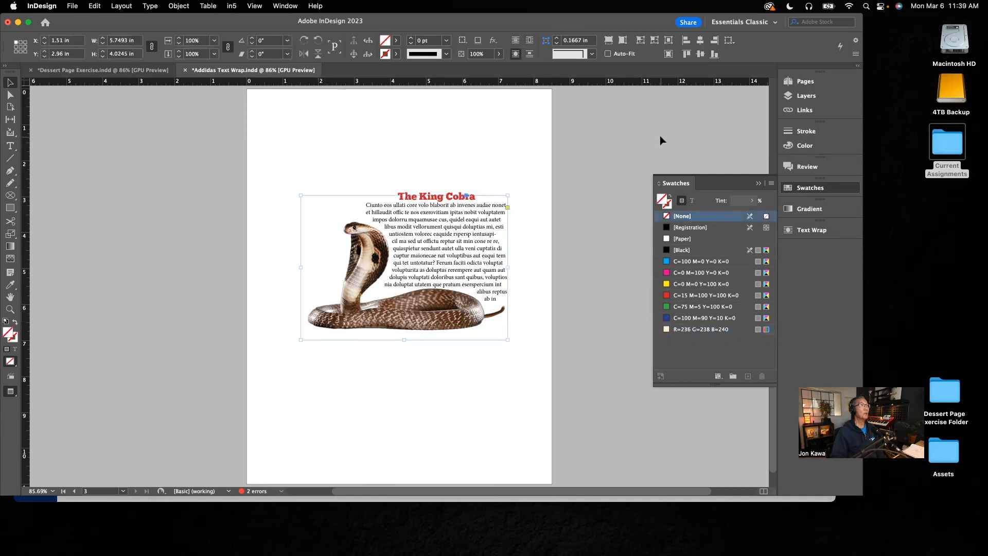
{"action": "left_click", "coordinate": [804, 237]}
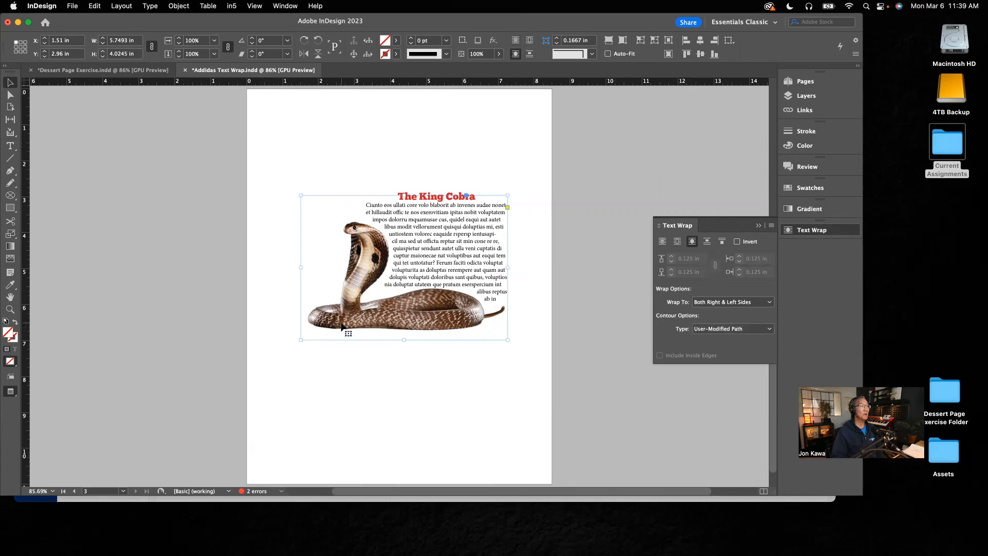
{"action": "left_click", "coordinate": [769, 329]}
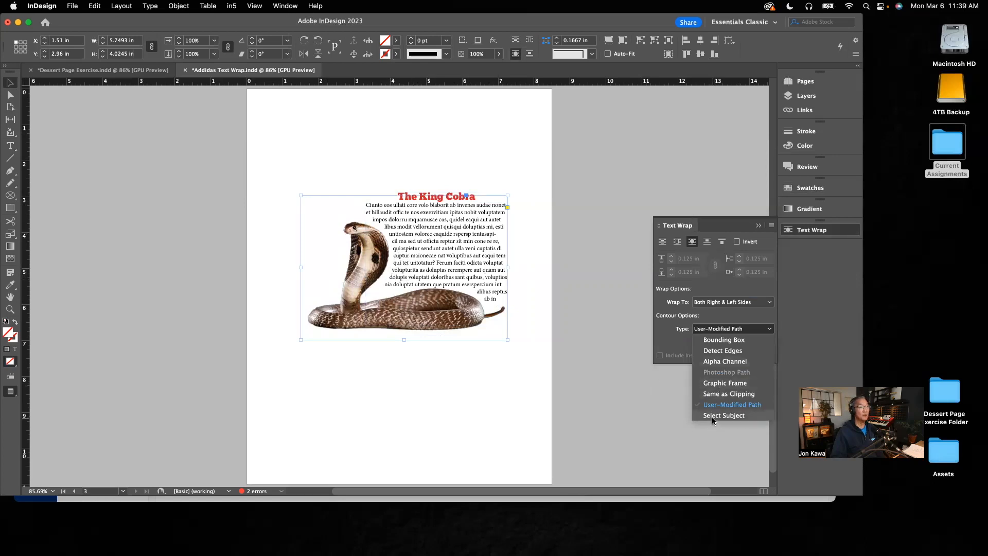
{"action": "left_click", "coordinate": [600, 378]}
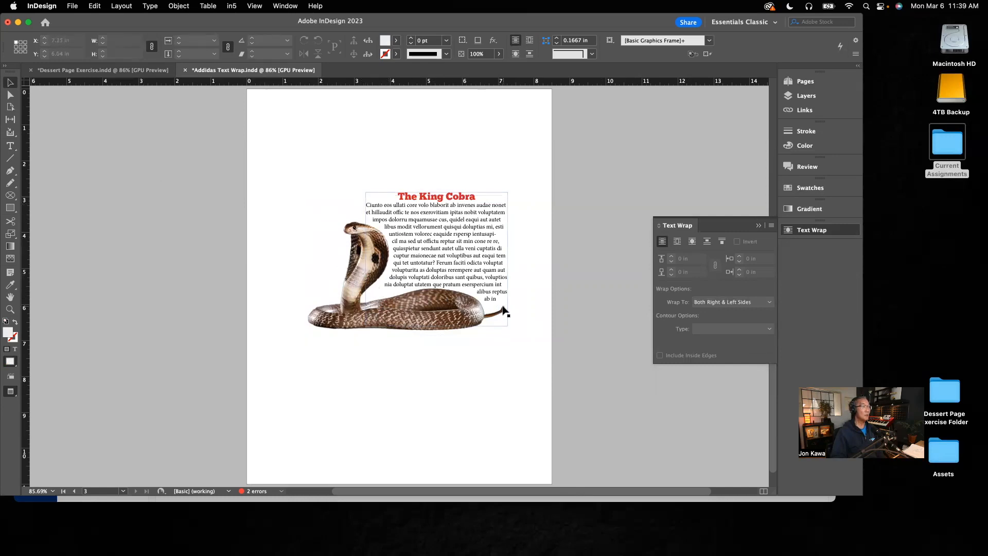
{"action": "left_click", "coordinate": [335, 318]}
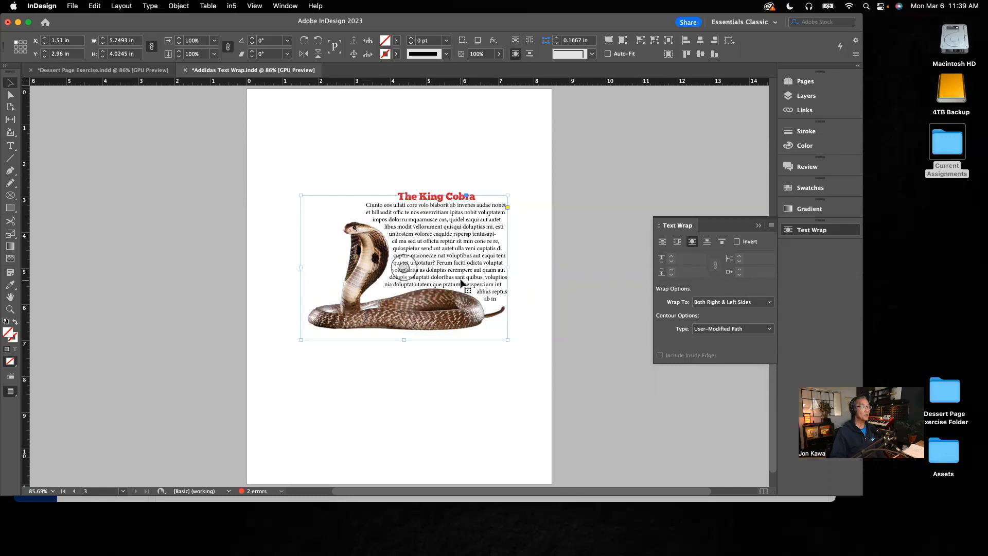
{"action": "left_click", "coordinate": [388, 137]}
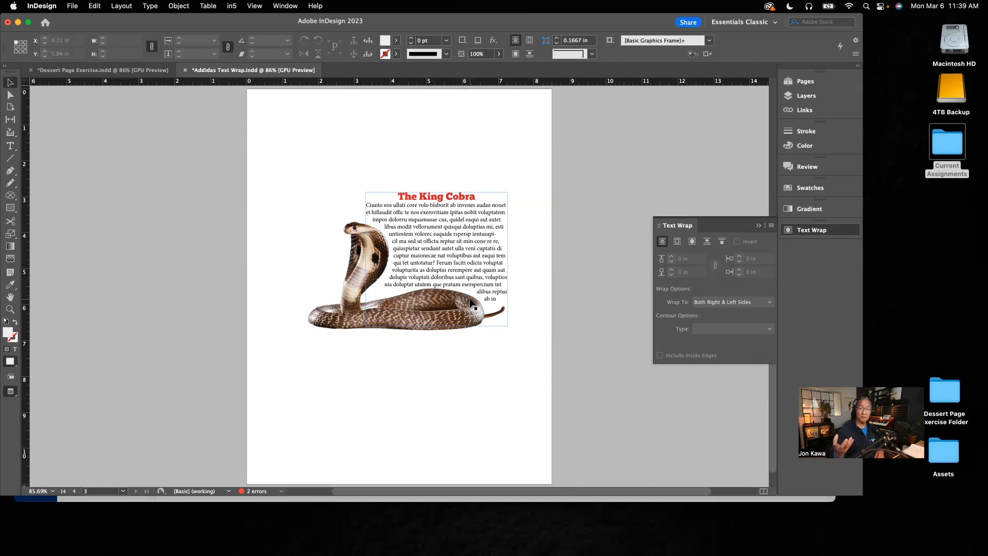
{"action": "left_click", "coordinate": [431, 136]}
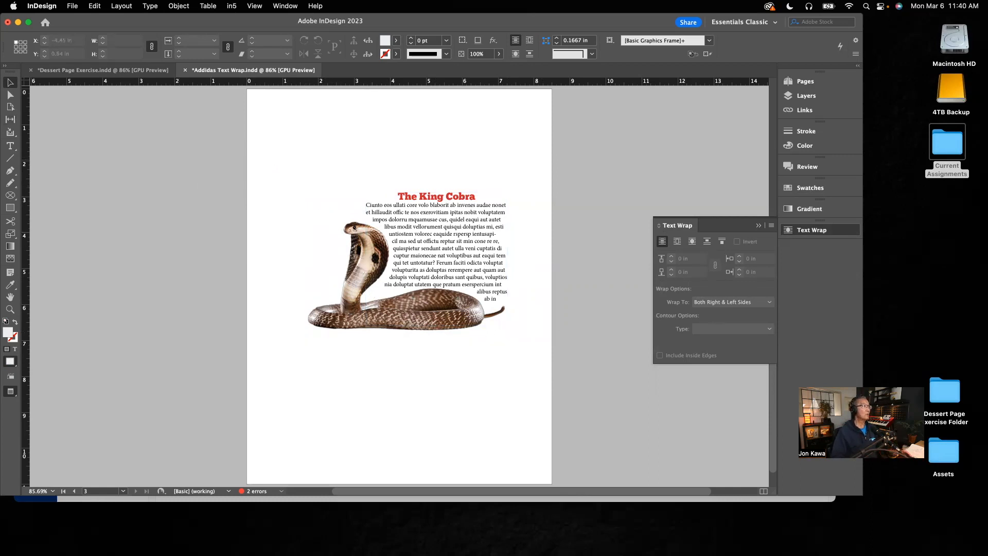
Move the cobra image and its text frame together straight up to the top of the page, and deselect them
{"action": "left_click", "coordinate": [11, 147]}
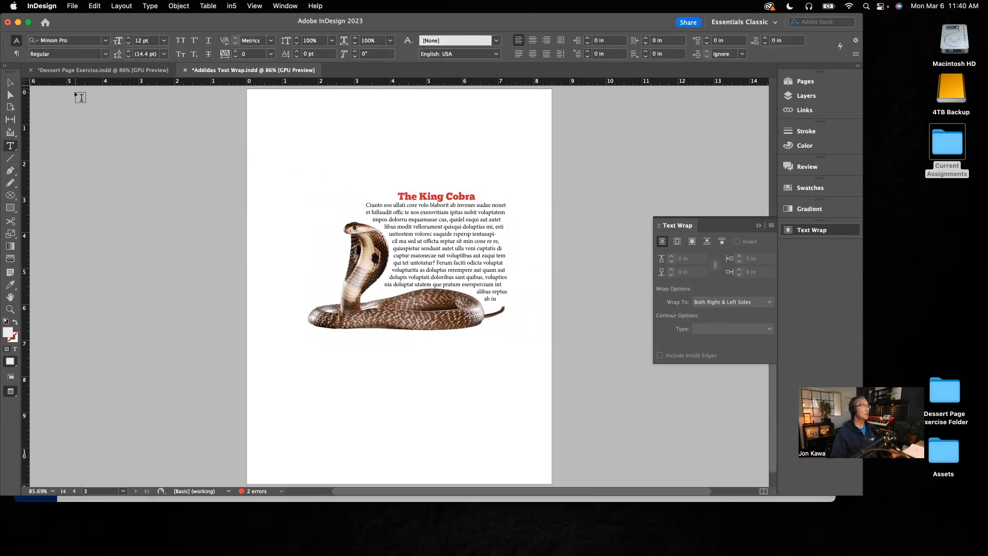
{"action": "left_click", "coordinate": [10, 82]}
{"action": "left_click_drag", "start_coordinate": [304, 181], "coordinate": [518, 346]}
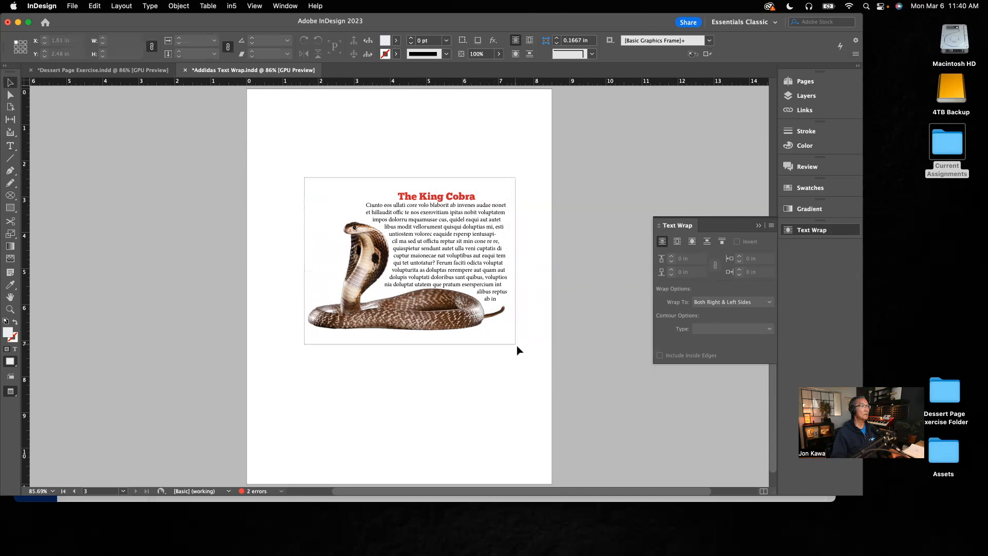
{"action": "left_click", "coordinate": [404, 268]}
{"action": "left_click_drag", "start_coordinate": [447, 279], "coordinate": [448, 194]}
{"action": "left_click", "coordinate": [188, 239]}
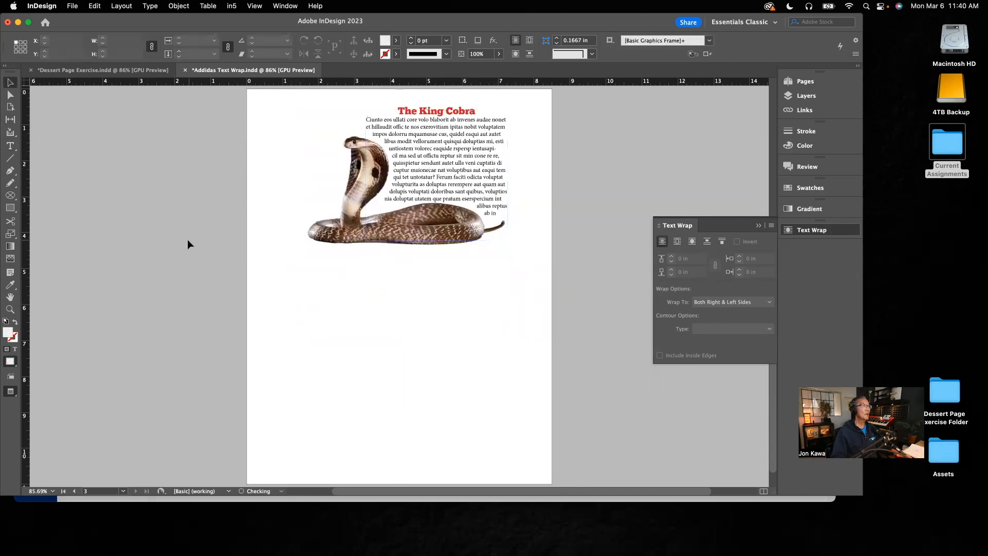
Create a text frame about 4.94 by 4.22 in below the cobra and fill it with placeholder text
{"action": "left_click", "coordinate": [10, 146]}
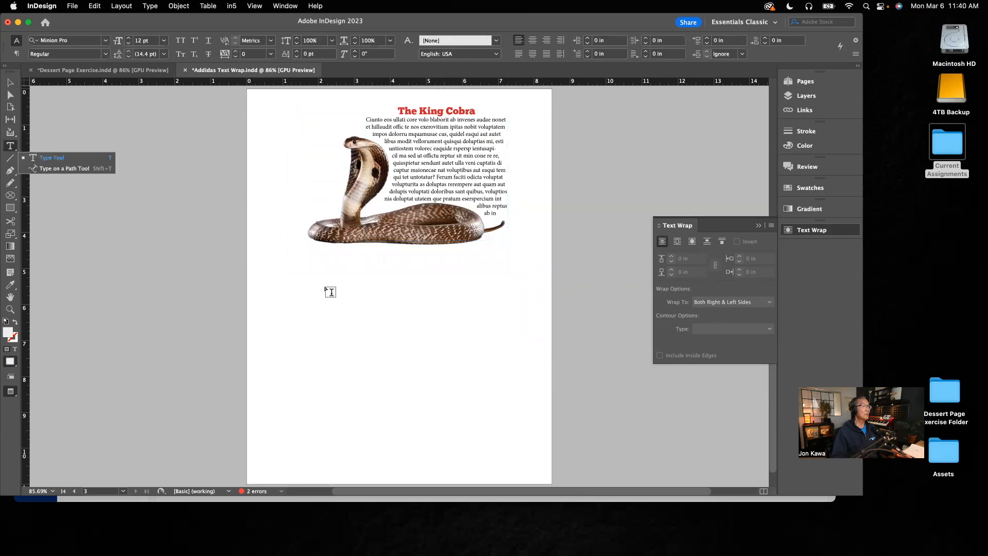
{"action": "left_click_drag", "start_coordinate": [337, 296], "coordinate": [514, 448]}
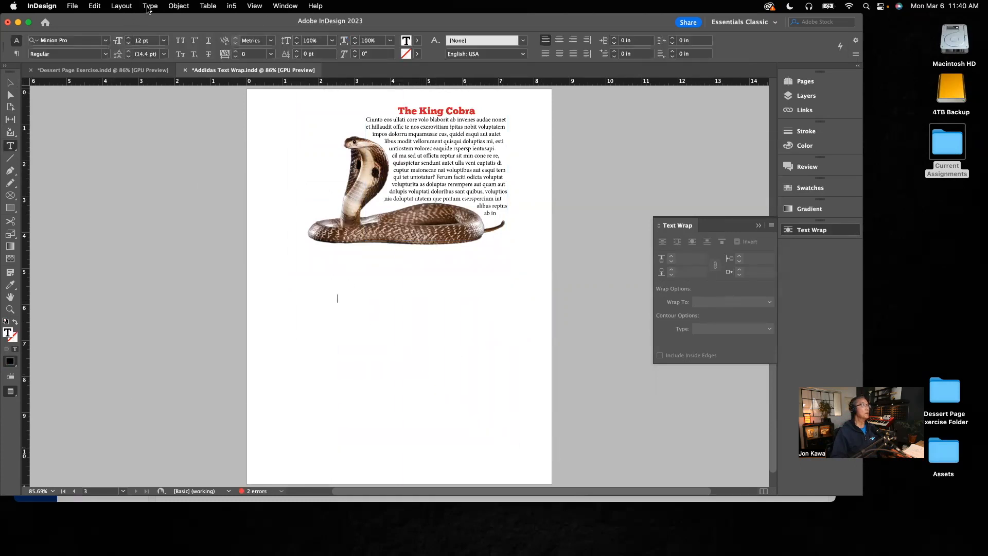
{"action": "left_click", "coordinate": [149, 7]}
{"action": "left_click", "coordinate": [176, 366]}
{"action": "left_click", "coordinate": [10, 82]}
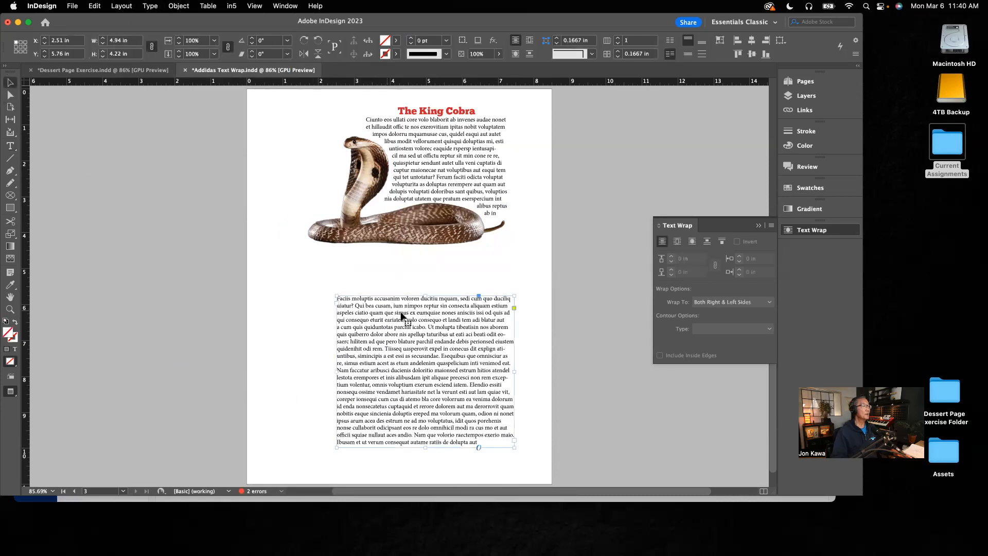
Move the placeholder text frame below the cobra to about X 2.03 in, Y 5.64 in, and deselect it
{"action": "left_click_drag", "start_coordinate": [400, 343], "coordinate": [383, 338]}
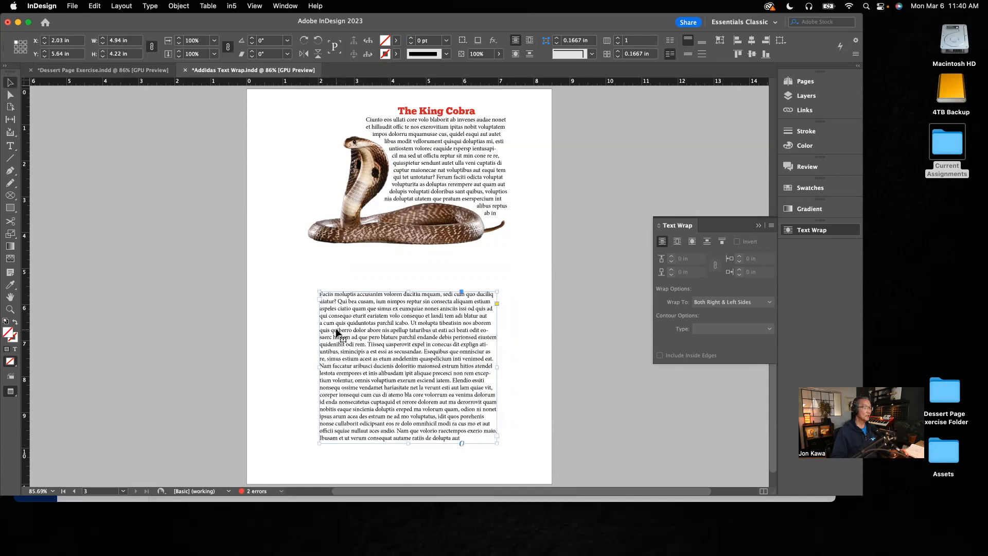
{"action": "left_click", "coordinate": [274, 316]}
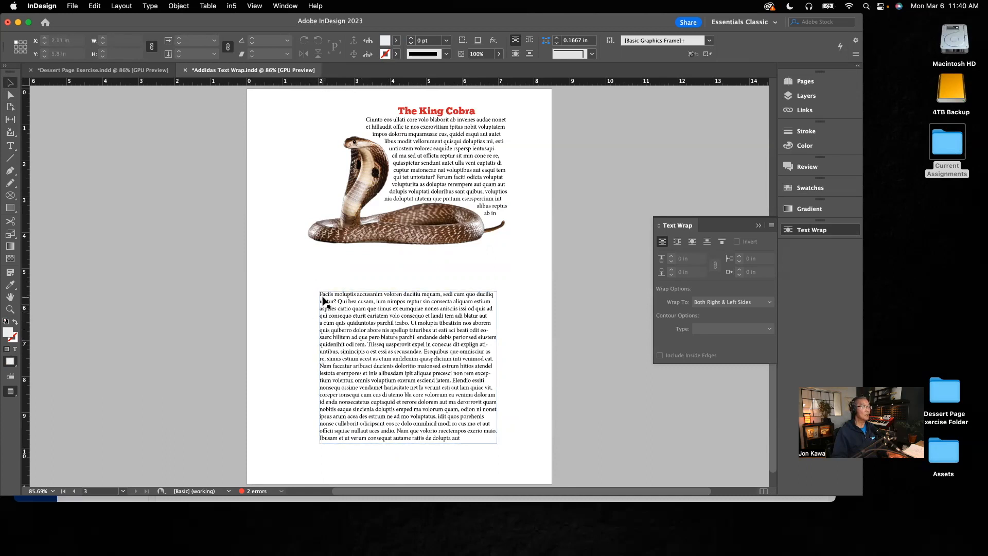
Give the lower text block's opening letter F a one-character drop cap four lines deep, and deselect the text
{"action": "scroll", "coordinate": [329, 308], "scroll_direction": "up", "scroll_amount": 6}
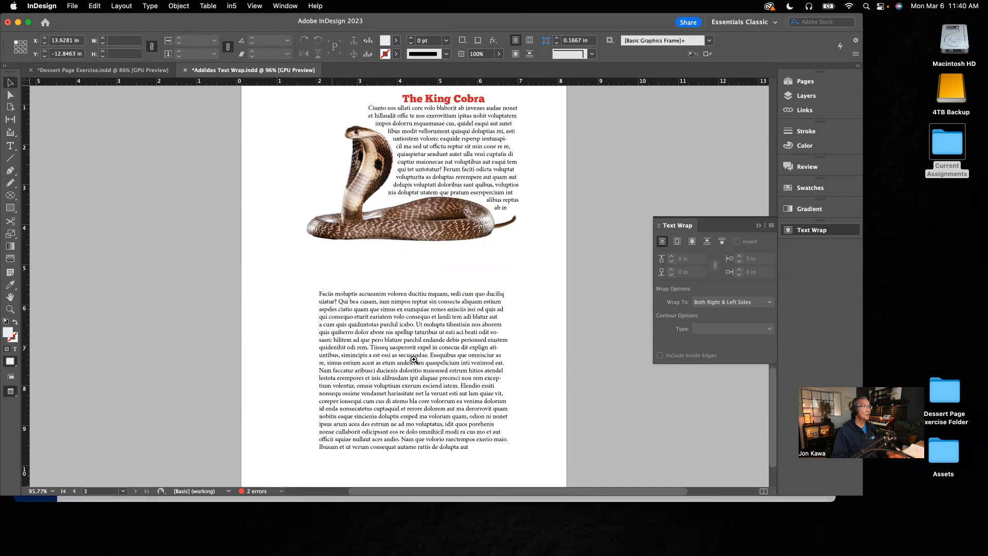
{"action": "key", "text": "t"}
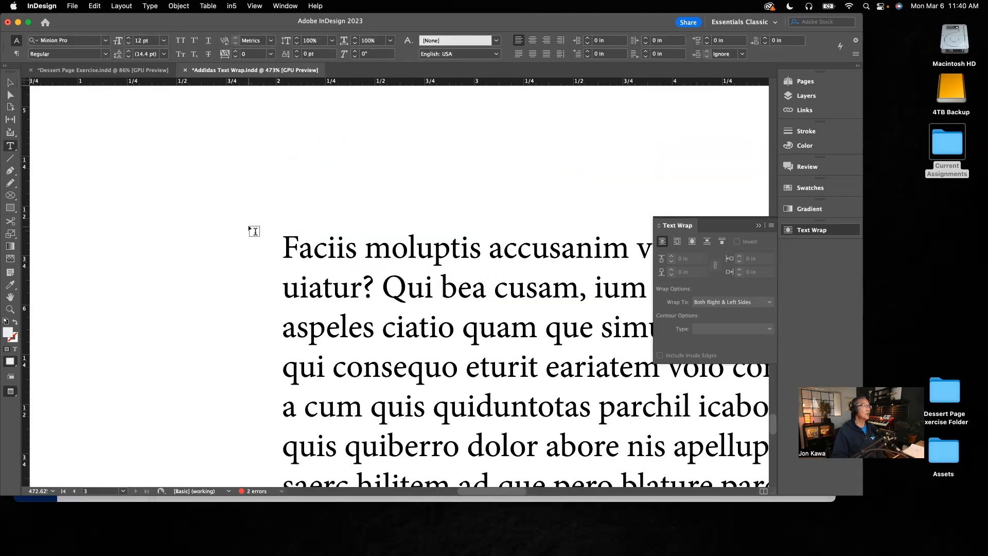
{"action": "left_click_drag", "start_coordinate": [297, 249], "coordinate": [282, 249]}
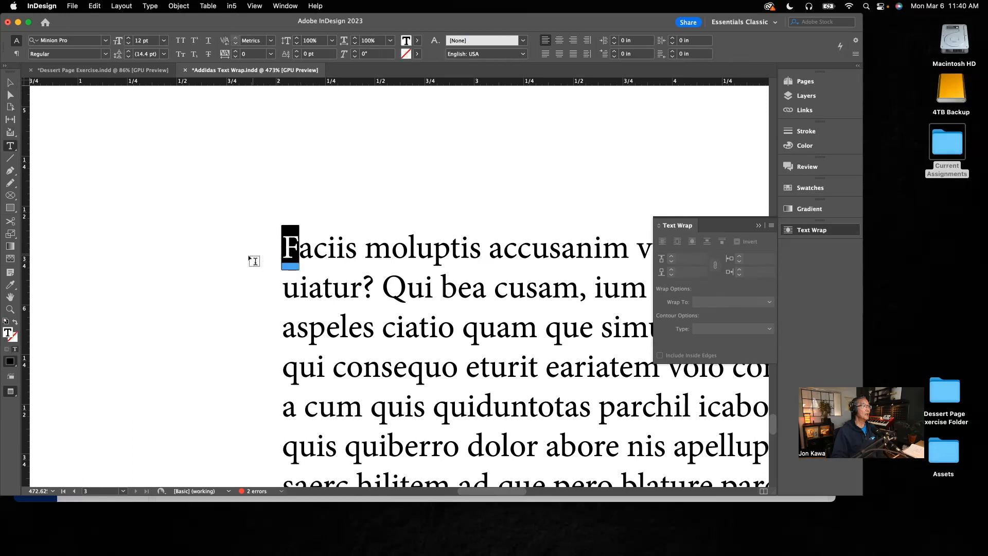
{"action": "mouse_move", "coordinate": [288, 268]}
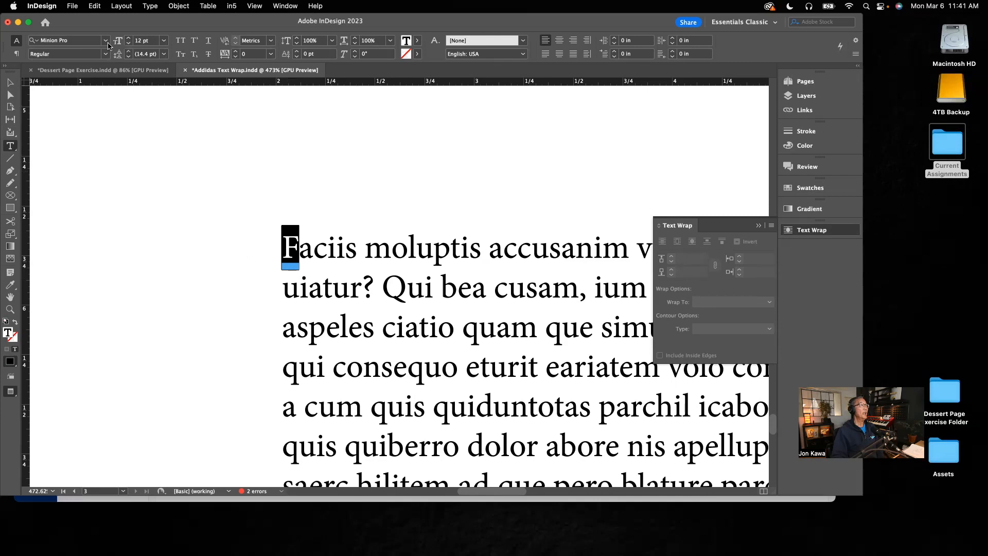
{"action": "left_click", "coordinate": [16, 54]}
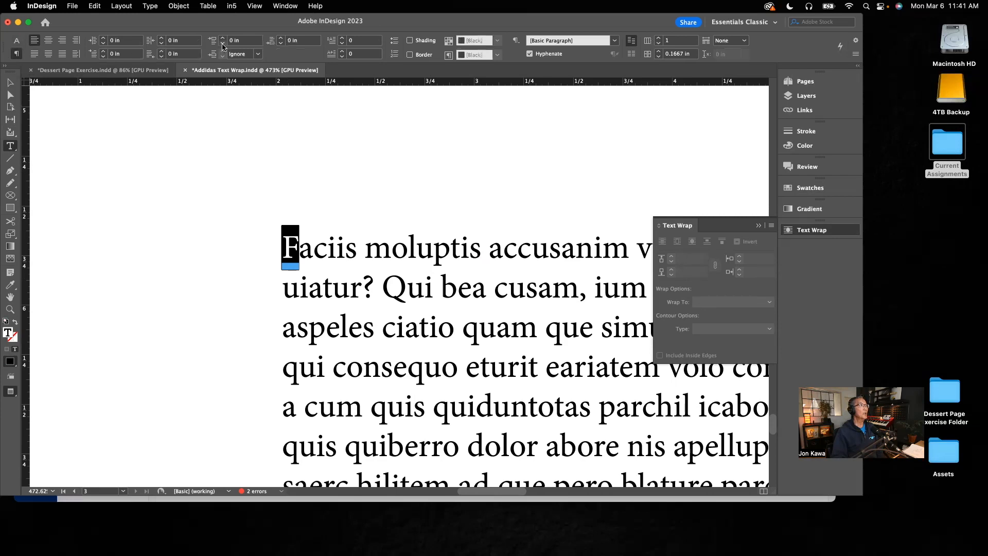
{"action": "left_click", "coordinate": [343, 53]}
{"action": "left_click", "coordinate": [342, 39]}
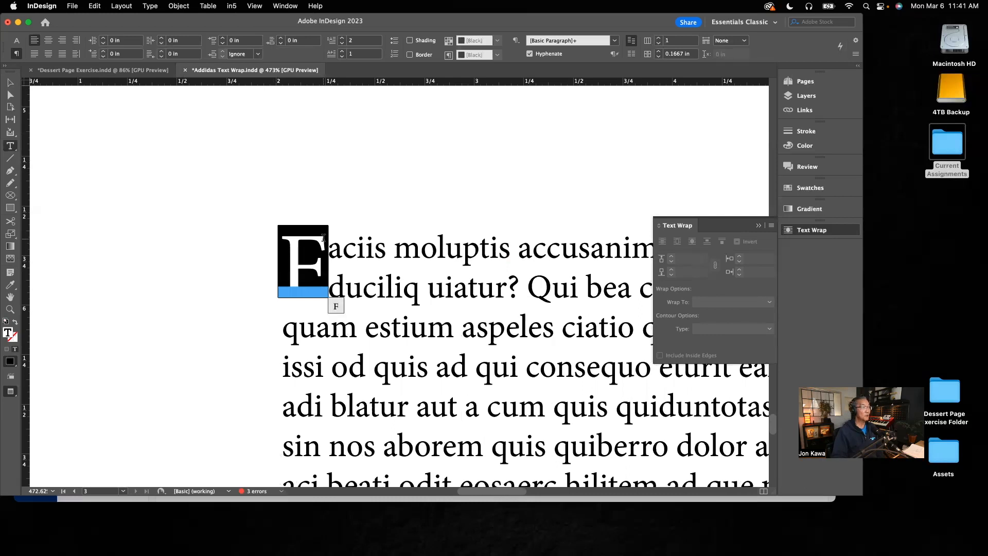
{"action": "left_click", "coordinate": [342, 38]}
{"action": "left_click", "coordinate": [342, 37]}
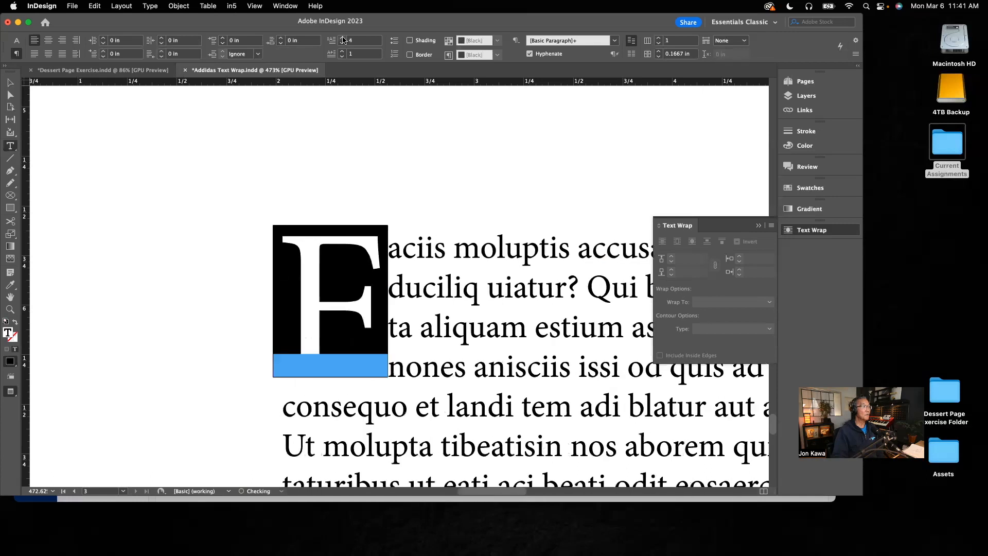
{"action": "left_click", "coordinate": [229, 238]}
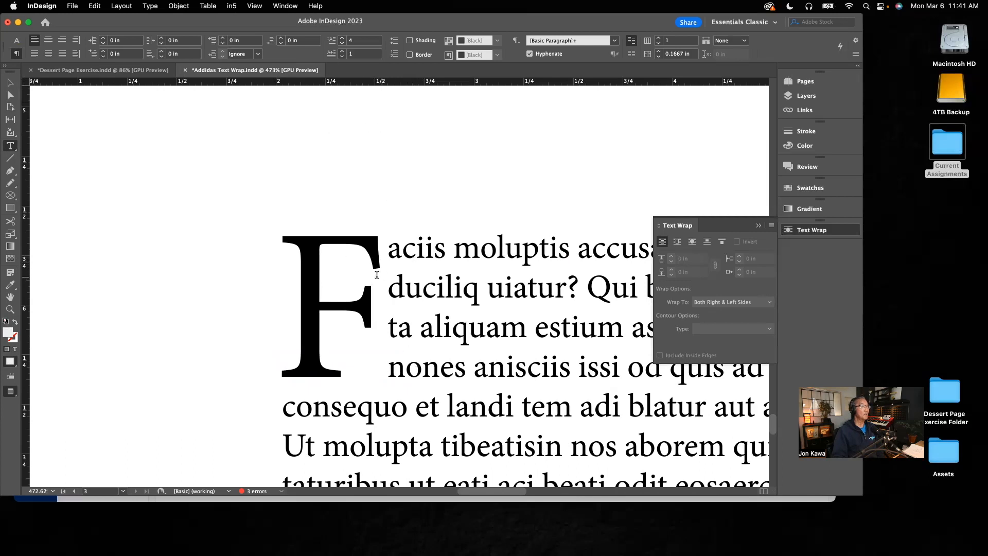
Extend the lower paragraph's drop cap to six characters so it covers the whole first word, and deselect the text
{"action": "left_click_drag", "start_coordinate": [377, 275], "coordinate": [318, 272]}
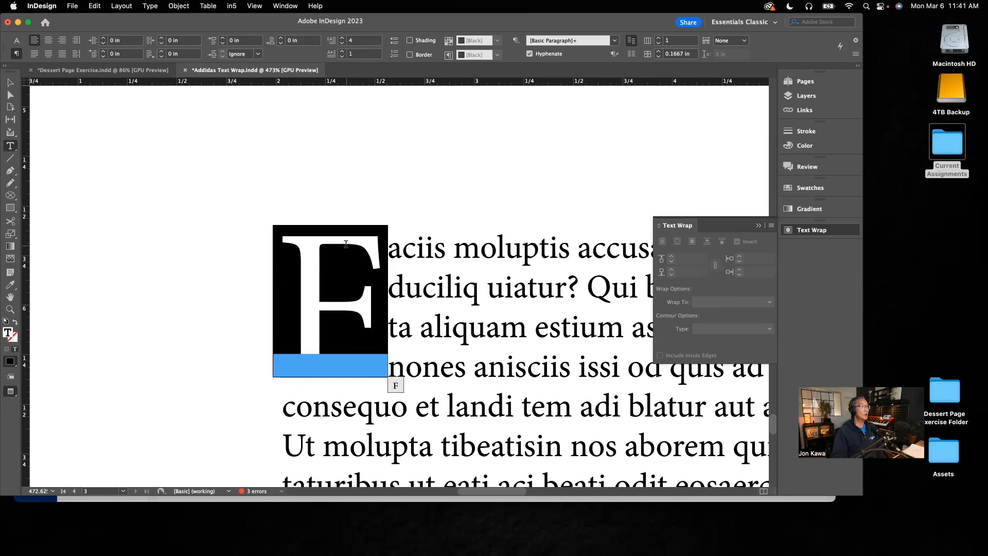
{"action": "left_click", "coordinate": [237, 253]}
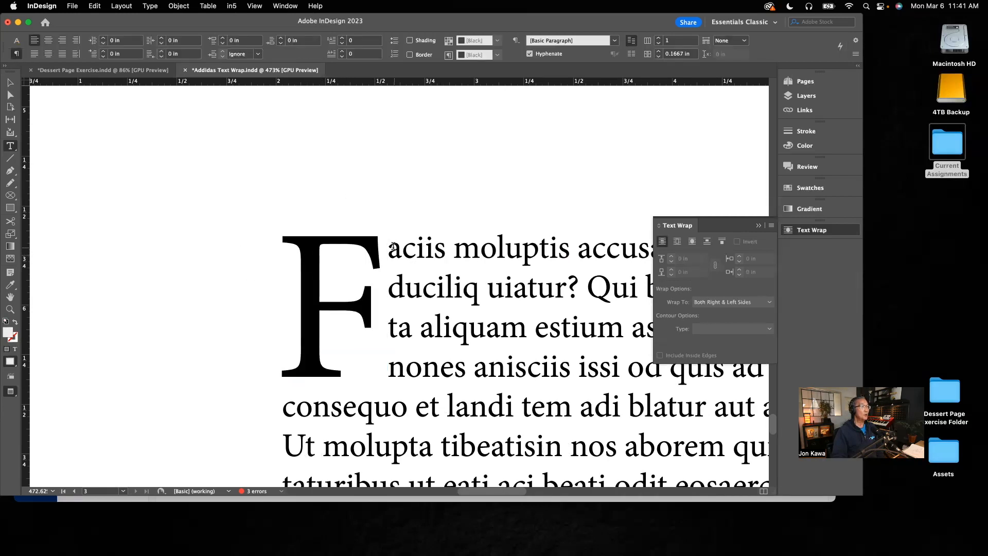
{"action": "left_click_drag", "start_coordinate": [445, 250], "coordinate": [305, 240]}
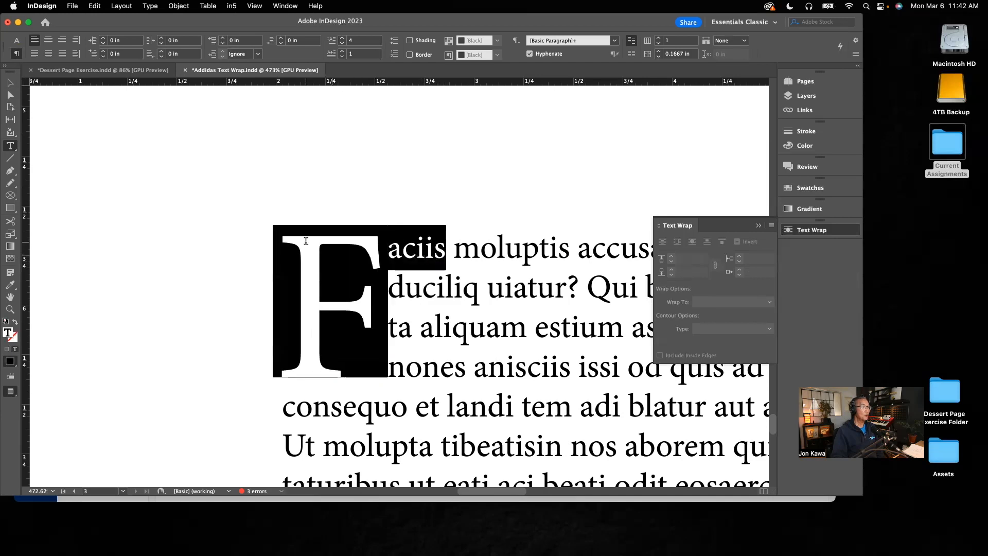
{"action": "left_click", "coordinate": [342, 51]}
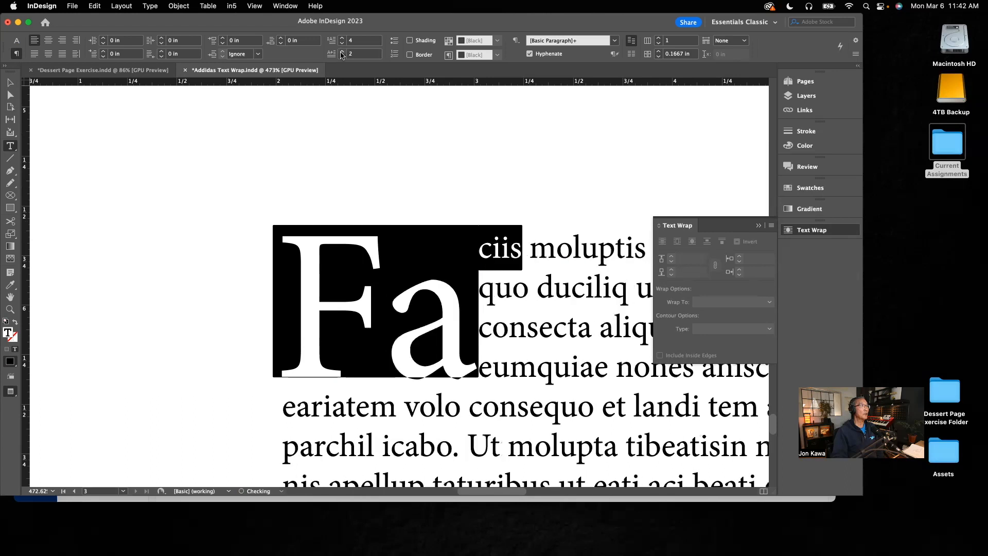
{"action": "left_click", "coordinate": [342, 51]}
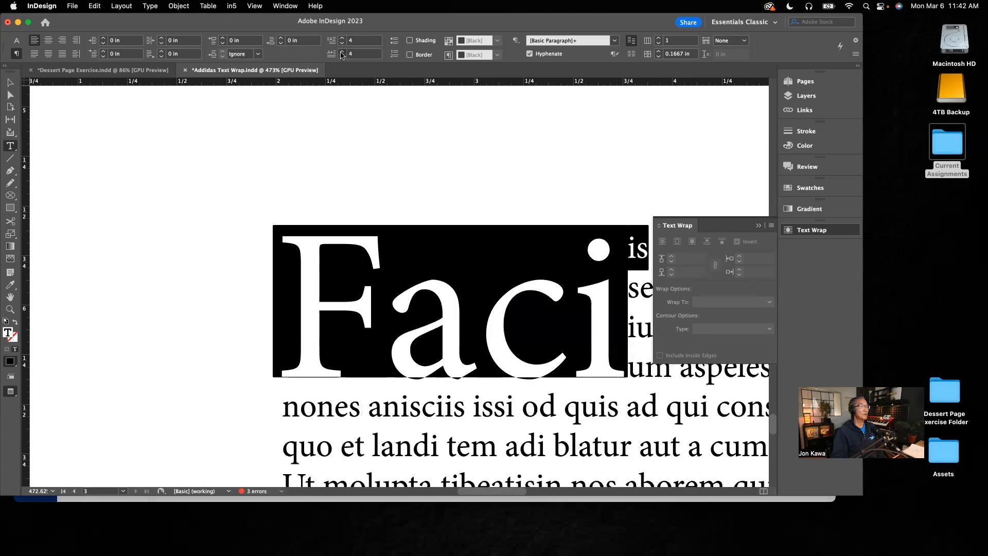
{"action": "left_click", "coordinate": [341, 52]}
{"action": "left_click", "coordinate": [342, 52]}
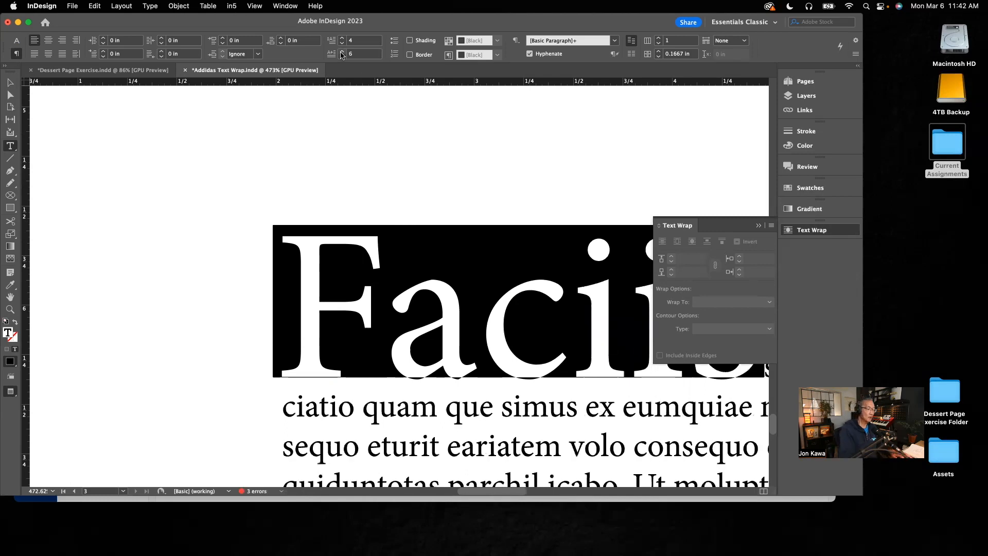
{"action": "key", "text": "super+0"}
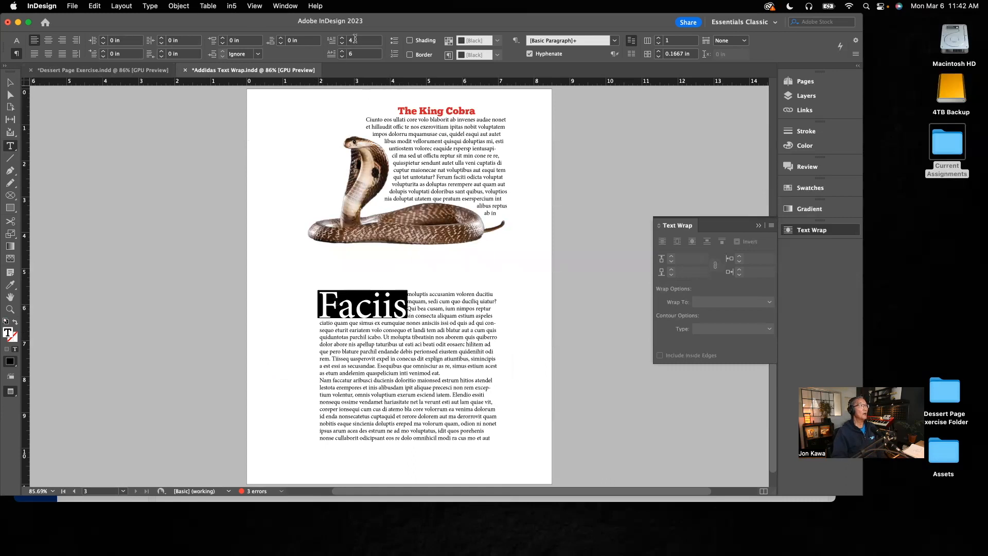
{"action": "left_click", "coordinate": [267, 225]}
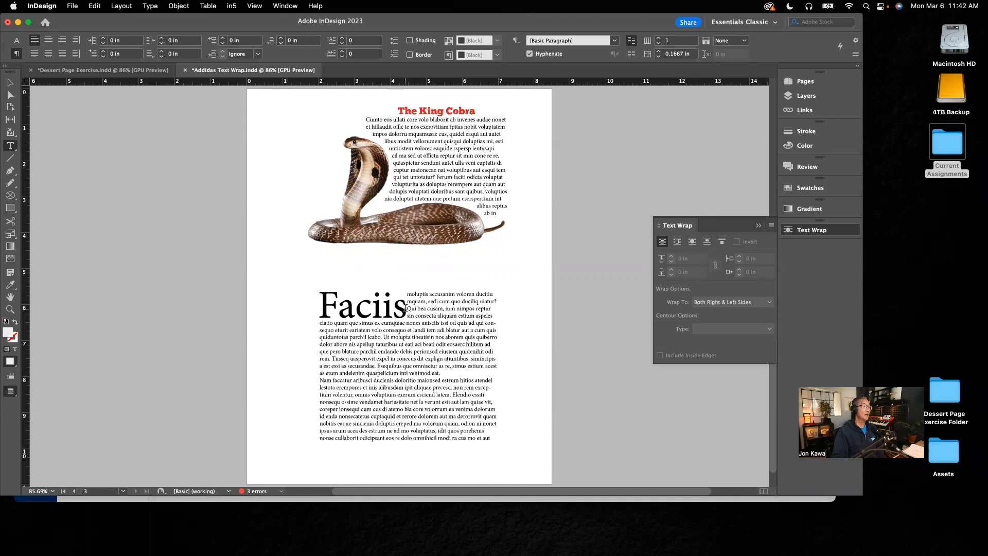
Set the lower paragraph's drop cap to one character and six lines deep, and leave text editing
{"action": "left_click_drag", "start_coordinate": [406, 307], "coordinate": [342, 307]}
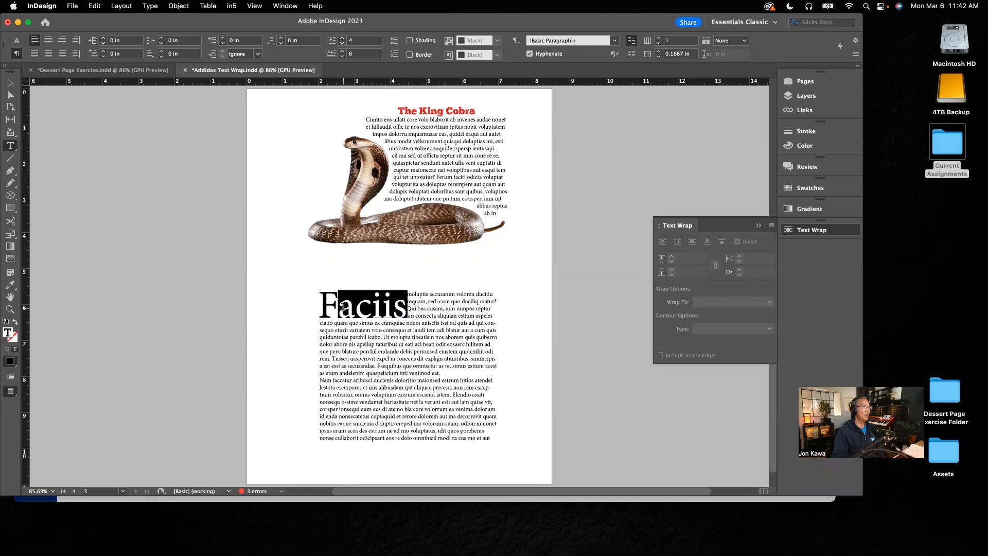
{"action": "left_click", "coordinate": [342, 57]}
{"action": "left_click", "coordinate": [342, 57]}
{"action": "left_click", "coordinate": [342, 57]}
{"action": "left_click", "coordinate": [342, 57]}
{"action": "left_click", "coordinate": [343, 56]}
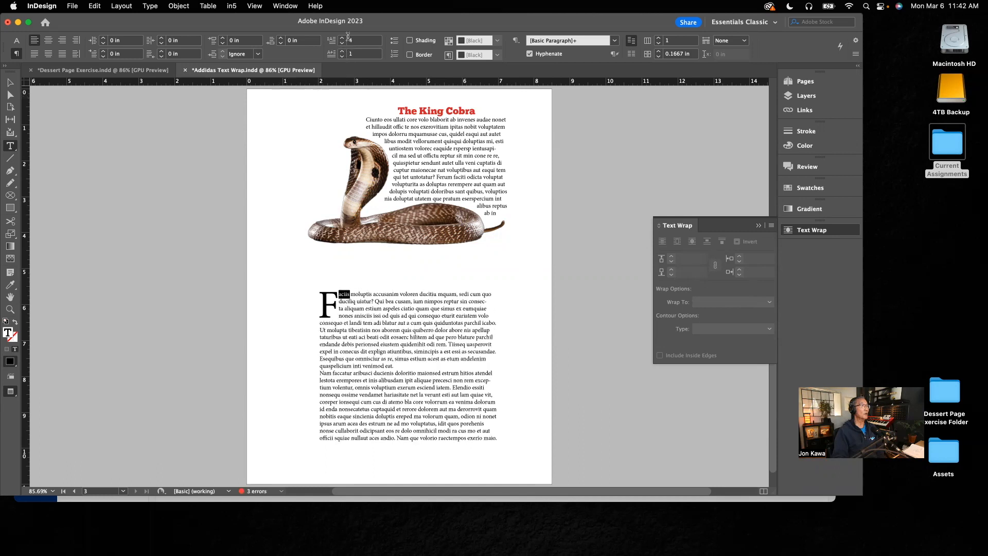
{"action": "left_click", "coordinate": [342, 39]}
{"action": "left_click", "coordinate": [342, 38]}
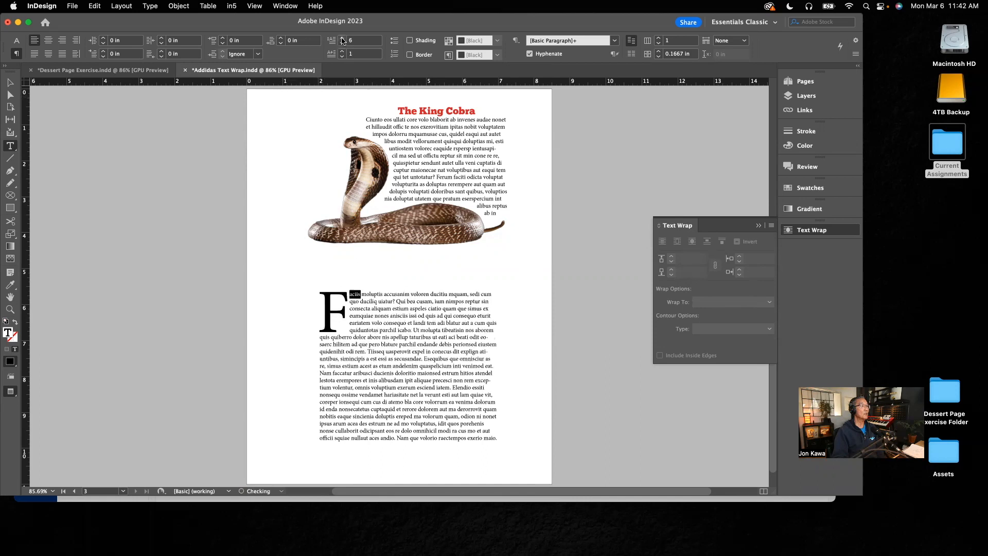
{"action": "left_click", "coordinate": [10, 83]}
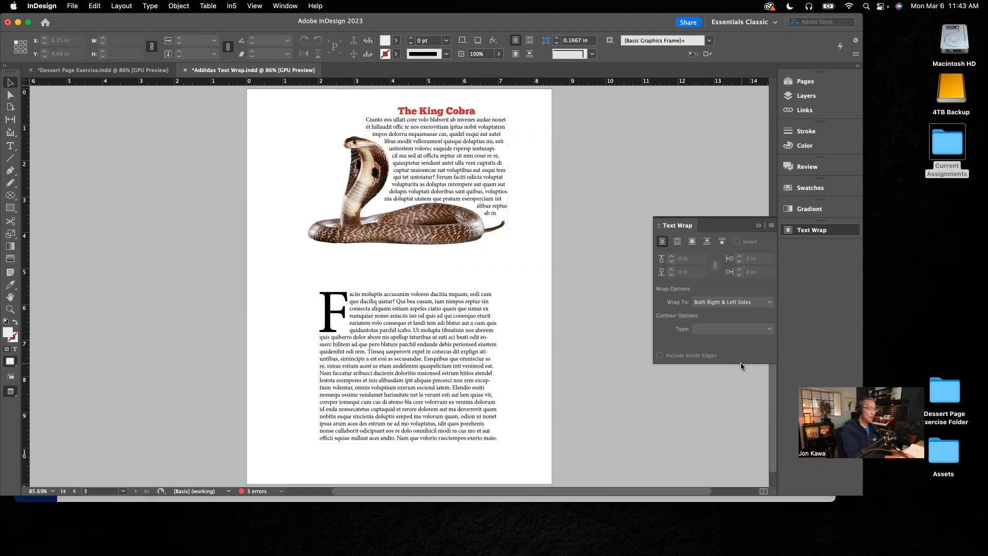
{"action": "key", "text": "super+shift+s"}
{"action": "left_click", "coordinate": [745, 393]}
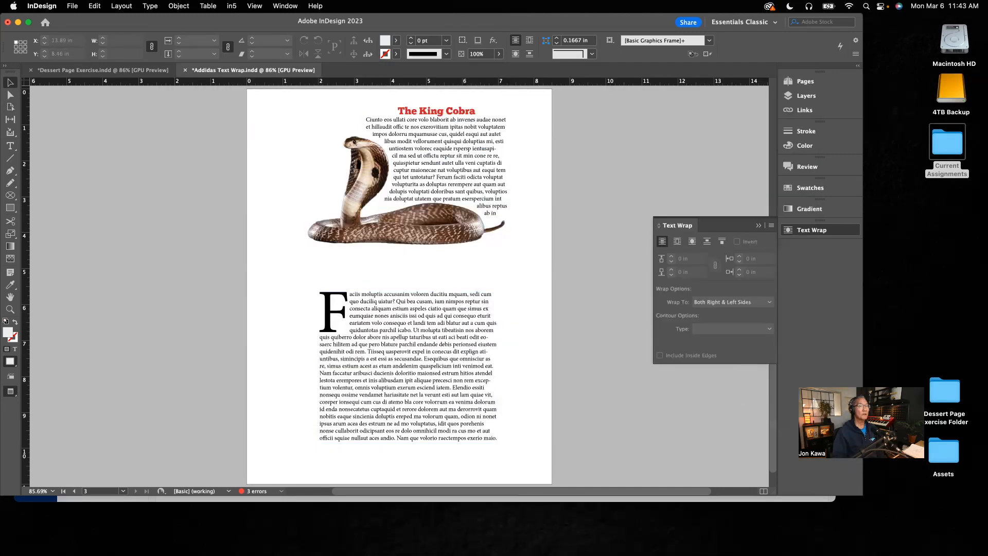